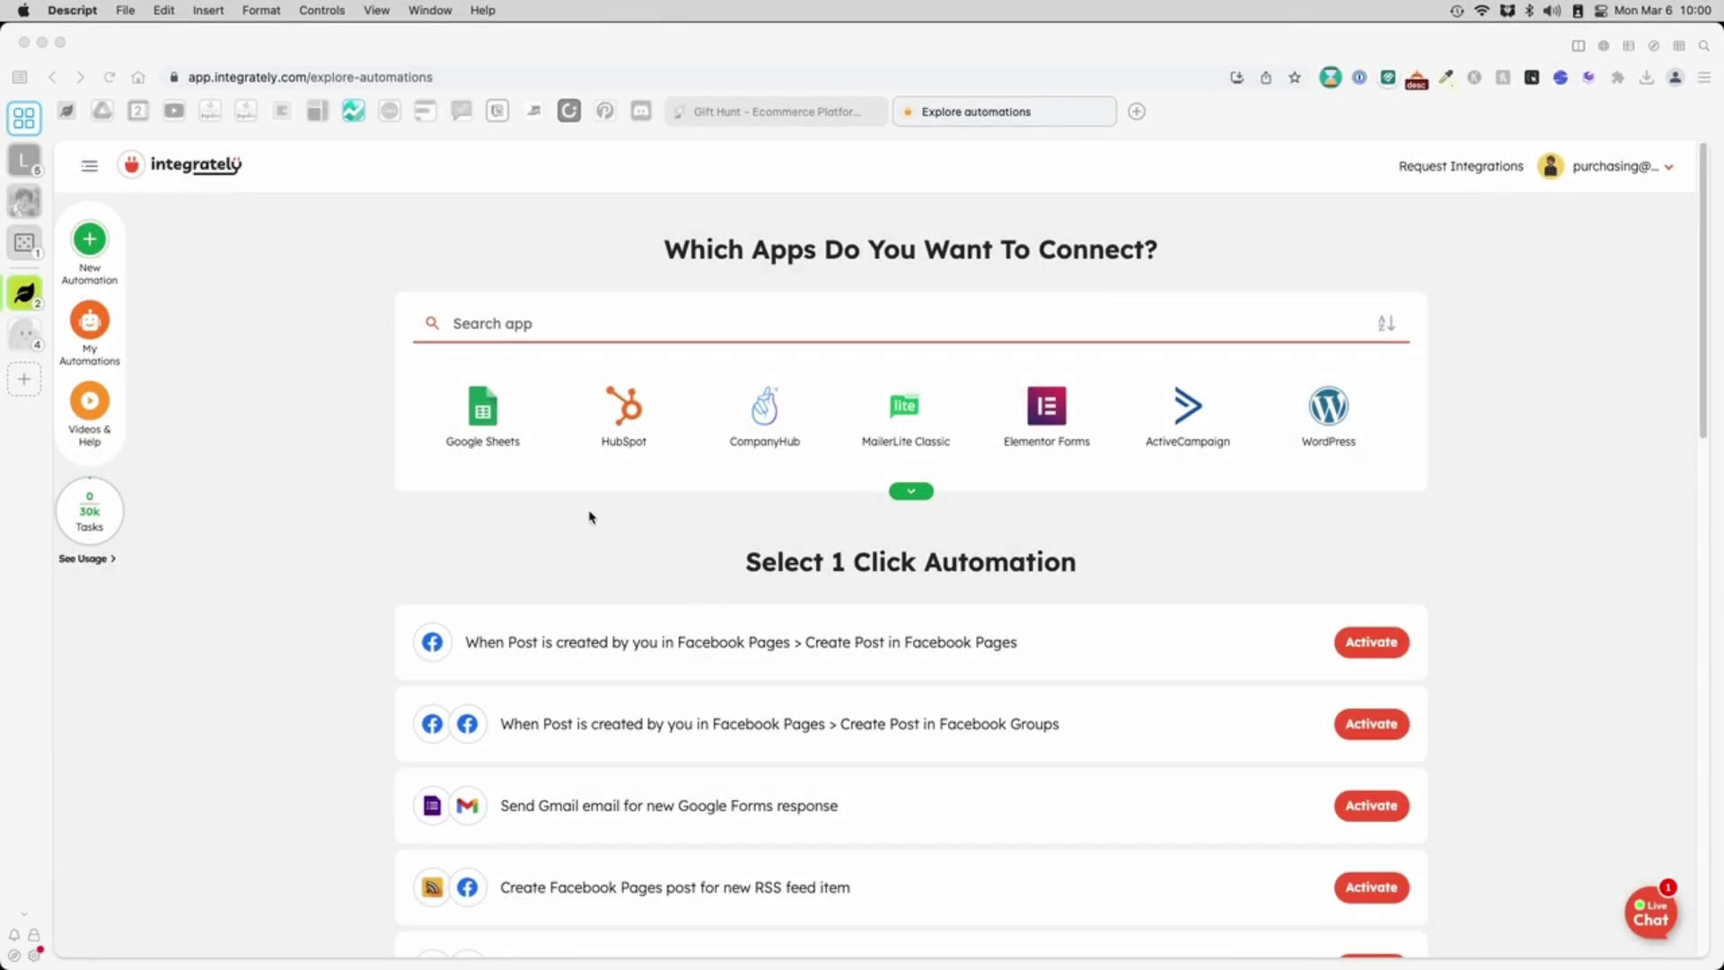
- Search for 'google' and choose Google Sheets as the first app
{"action": "left_click", "coordinate": [492, 422]}
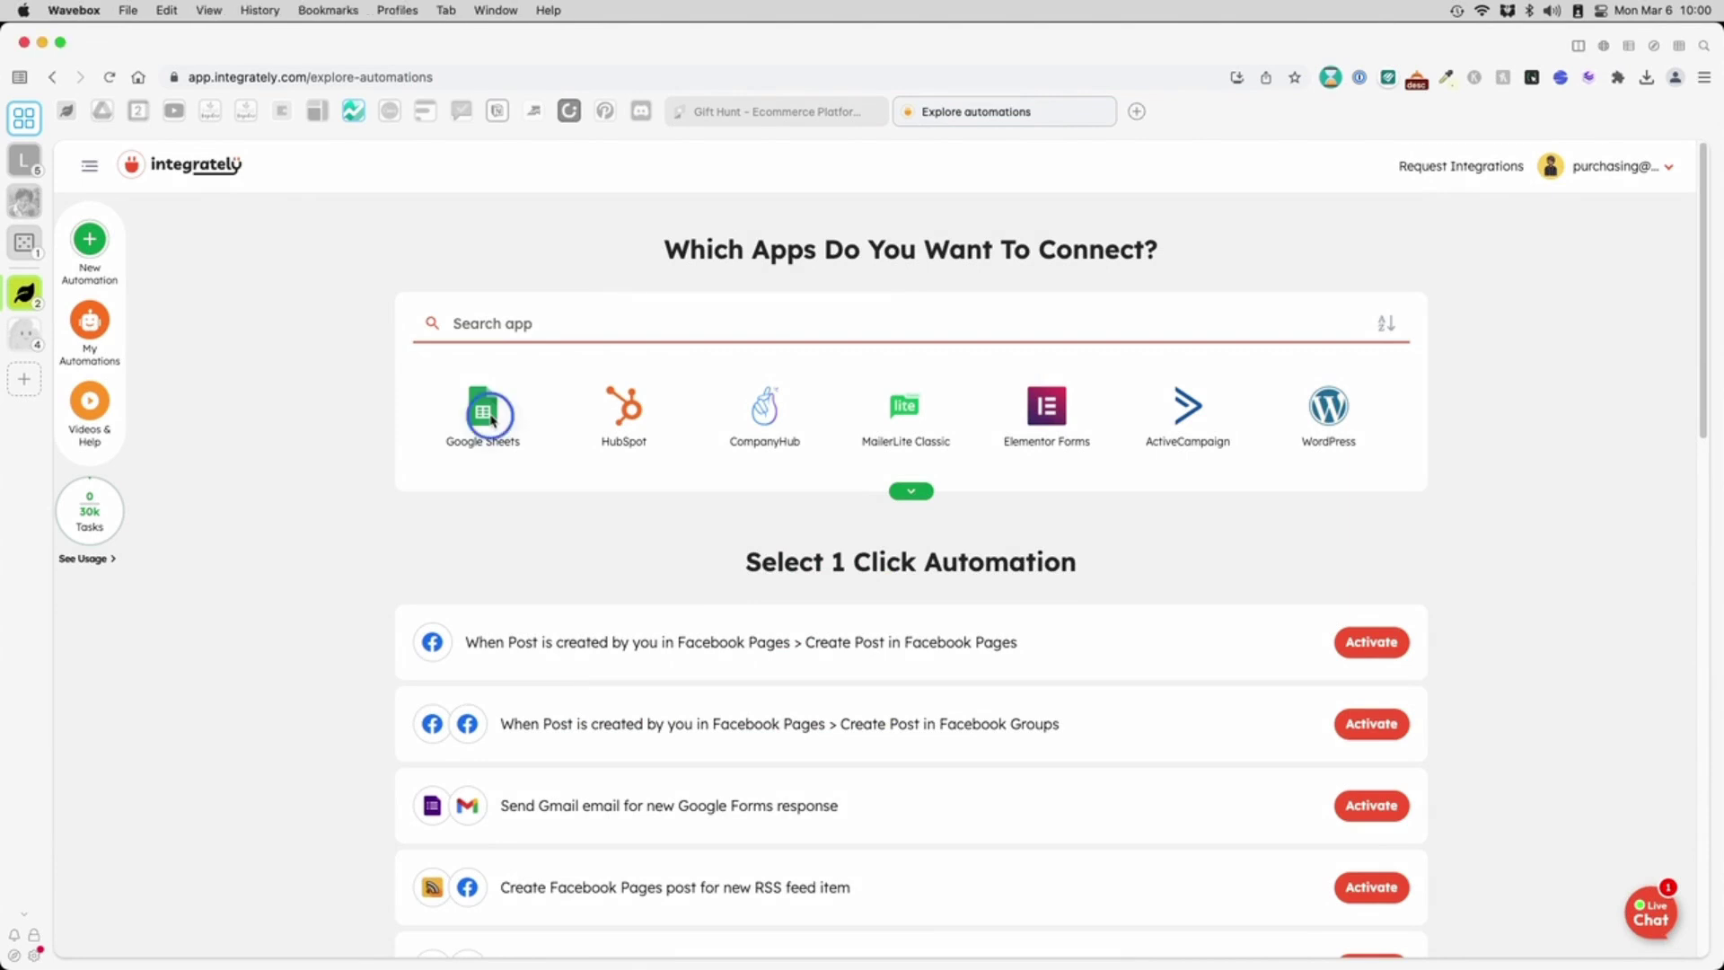
{"action": "left_click", "coordinate": [529, 325]}
{"action": "type", "text": "google"}
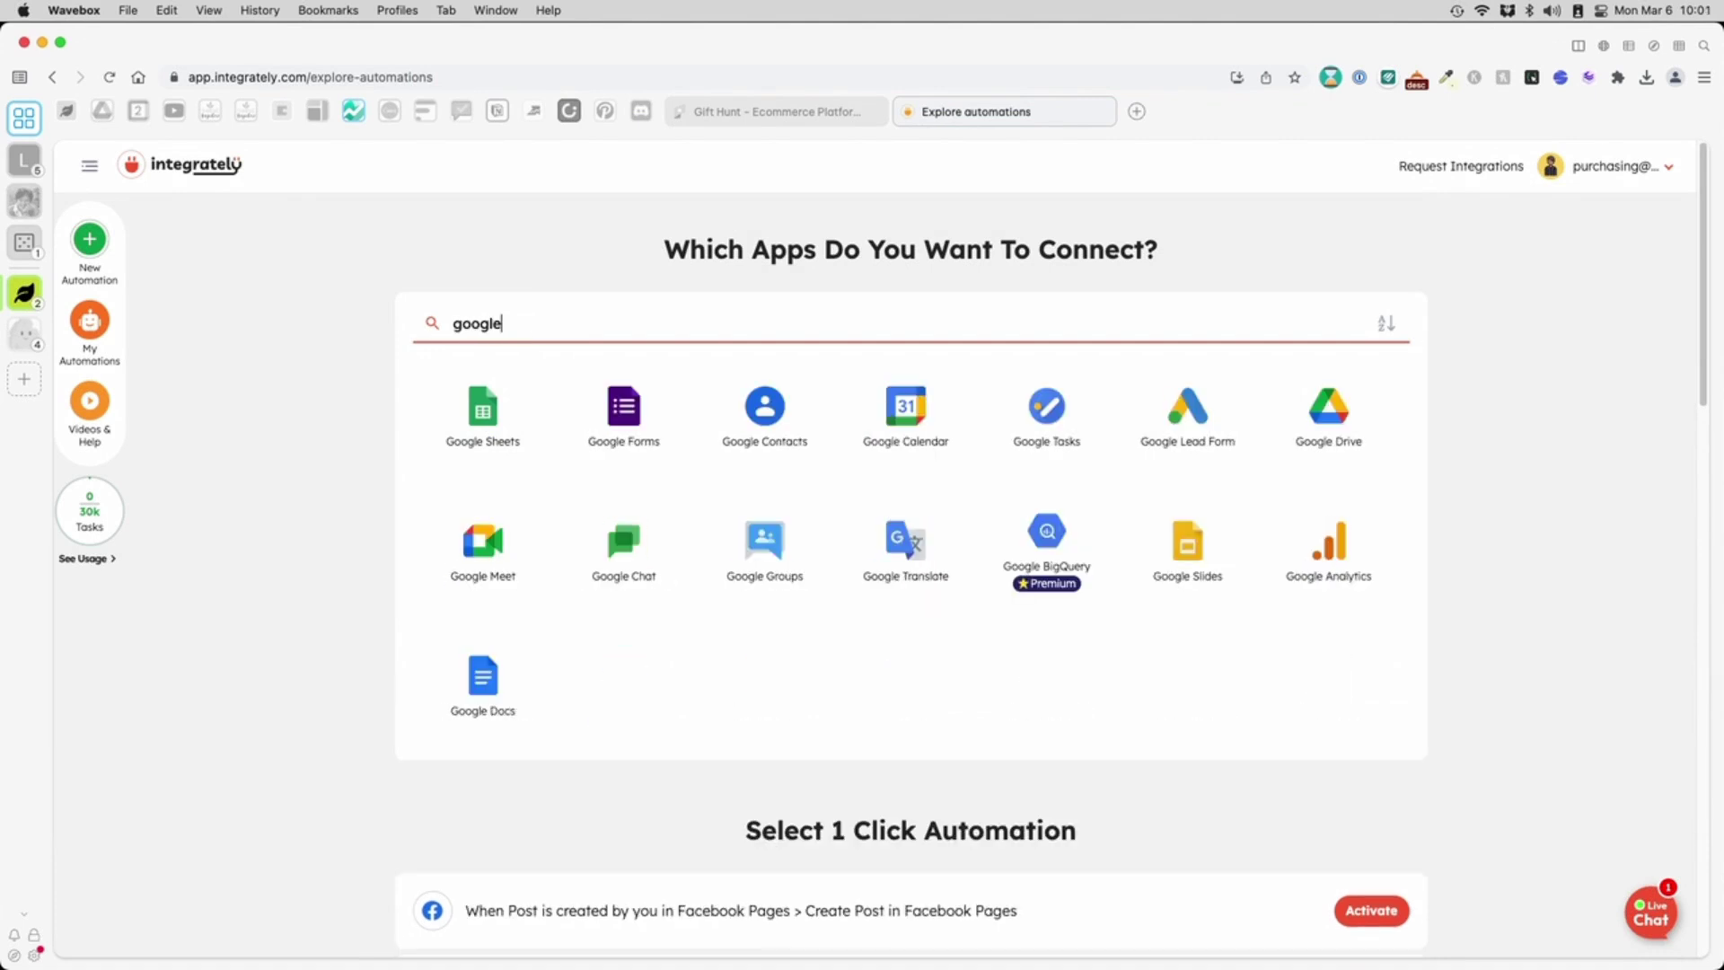
{"action": "left_click", "coordinate": [529, 325]}
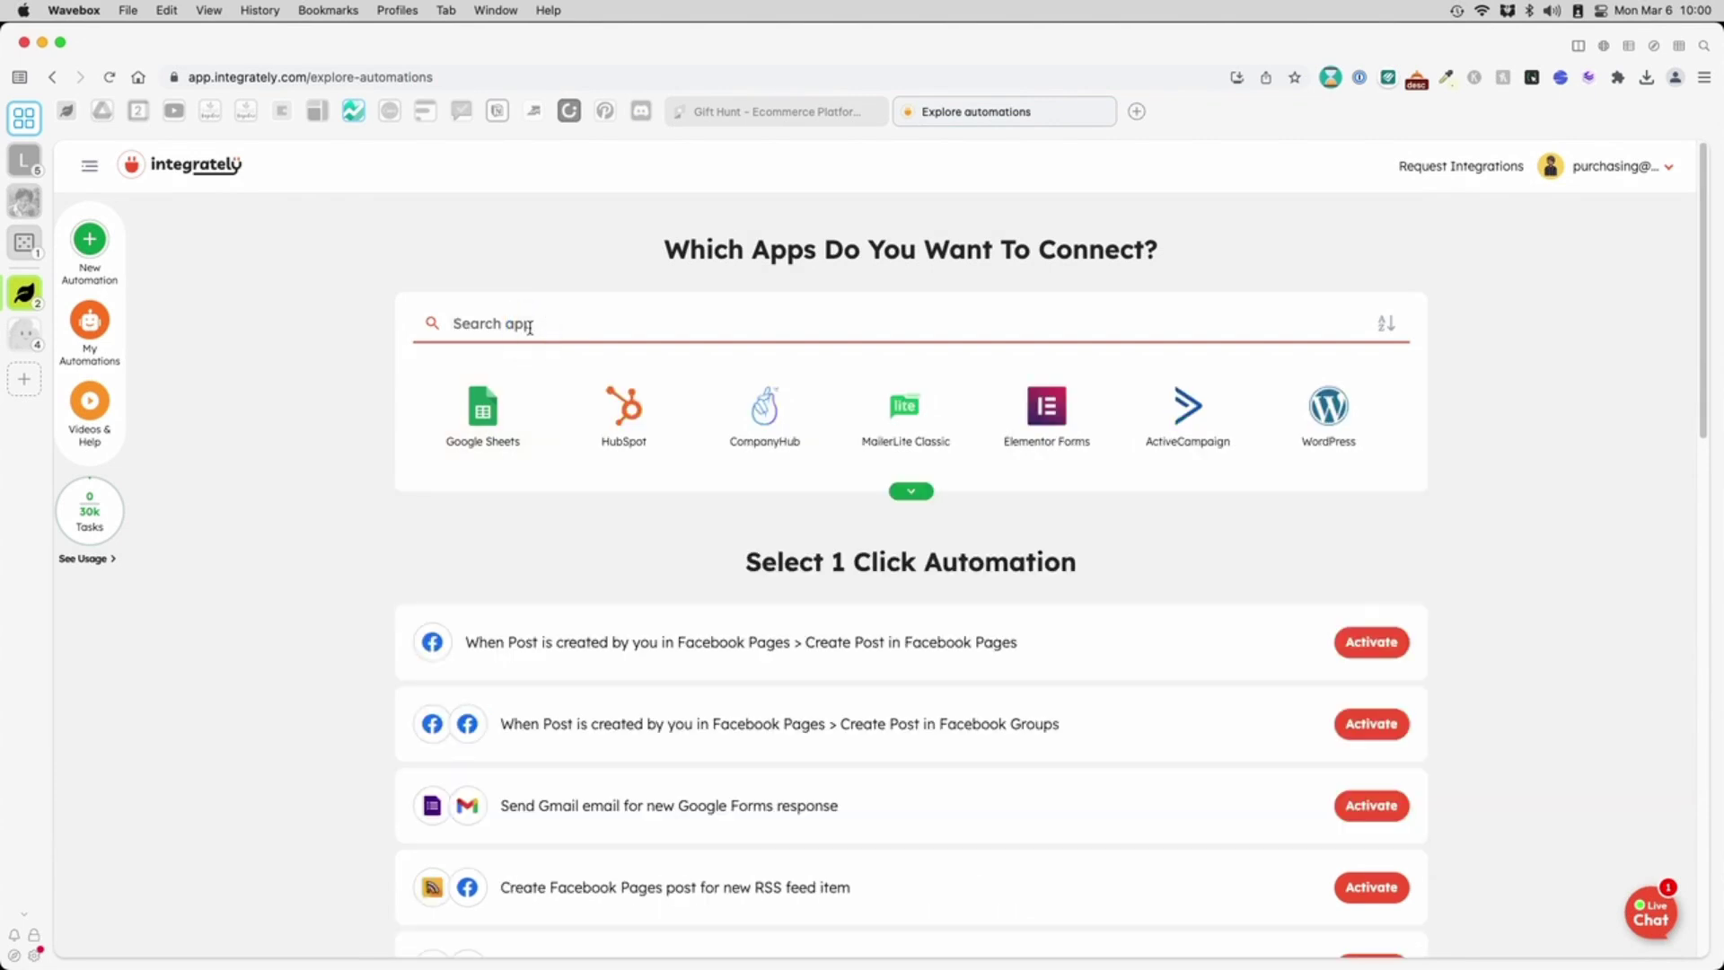
{"action": "type", "text": "google"}
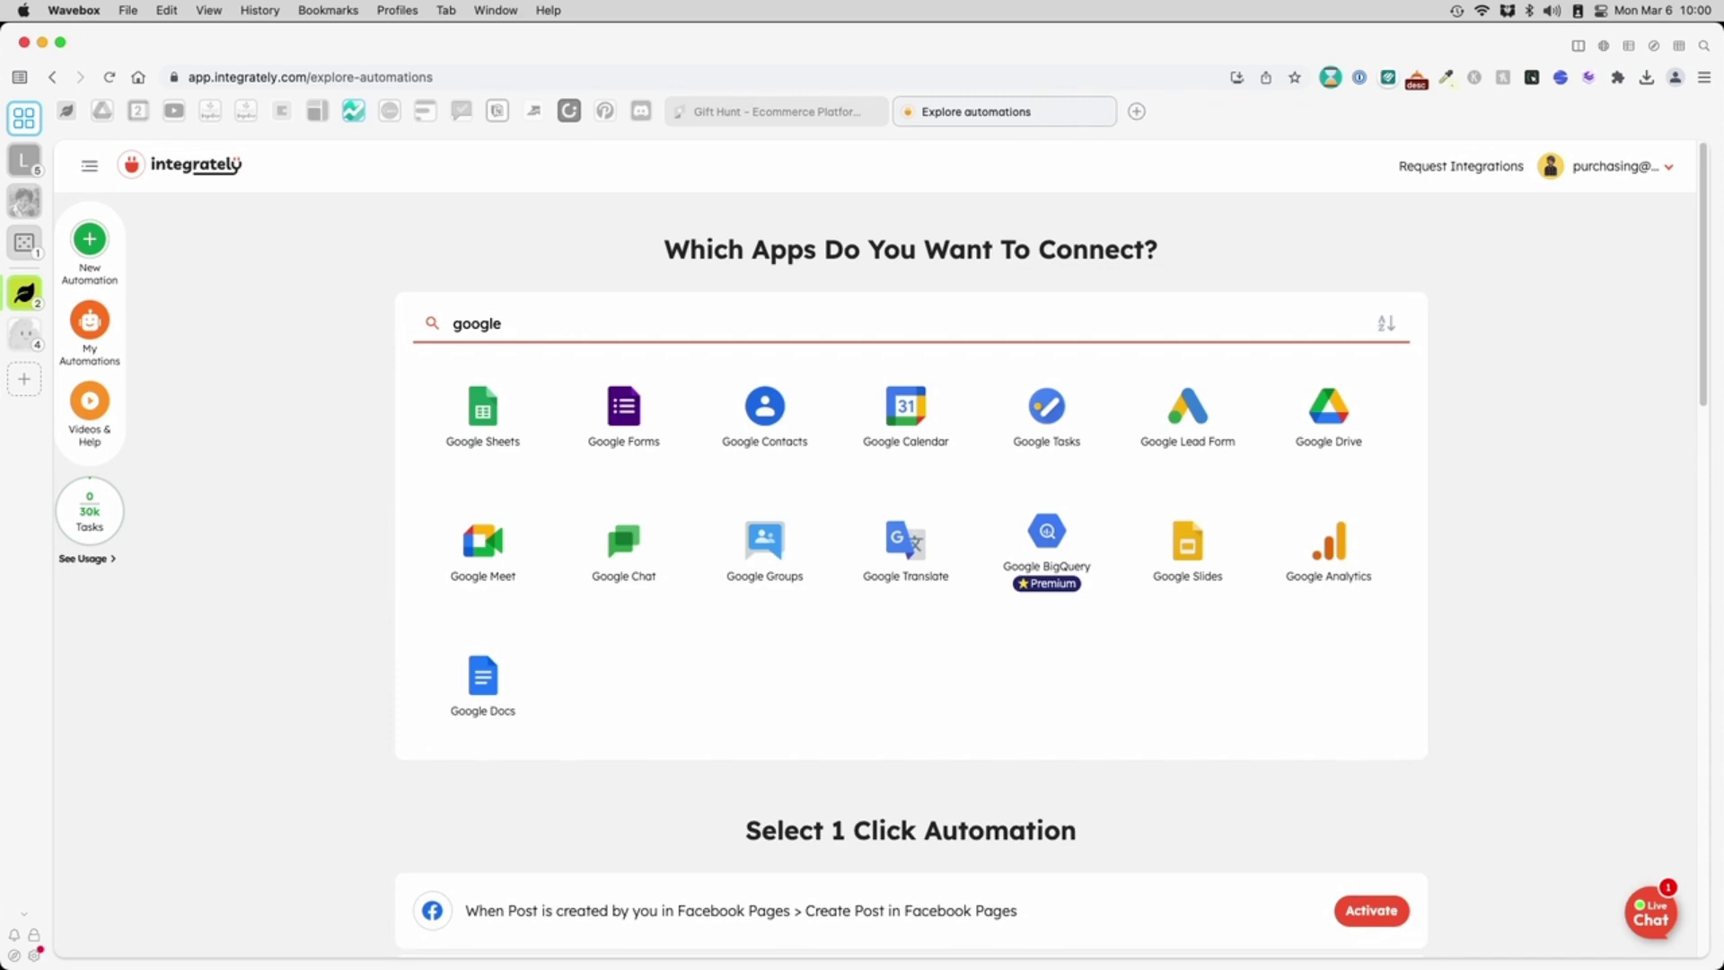
{"action": "left_click", "coordinate": [458, 407]}
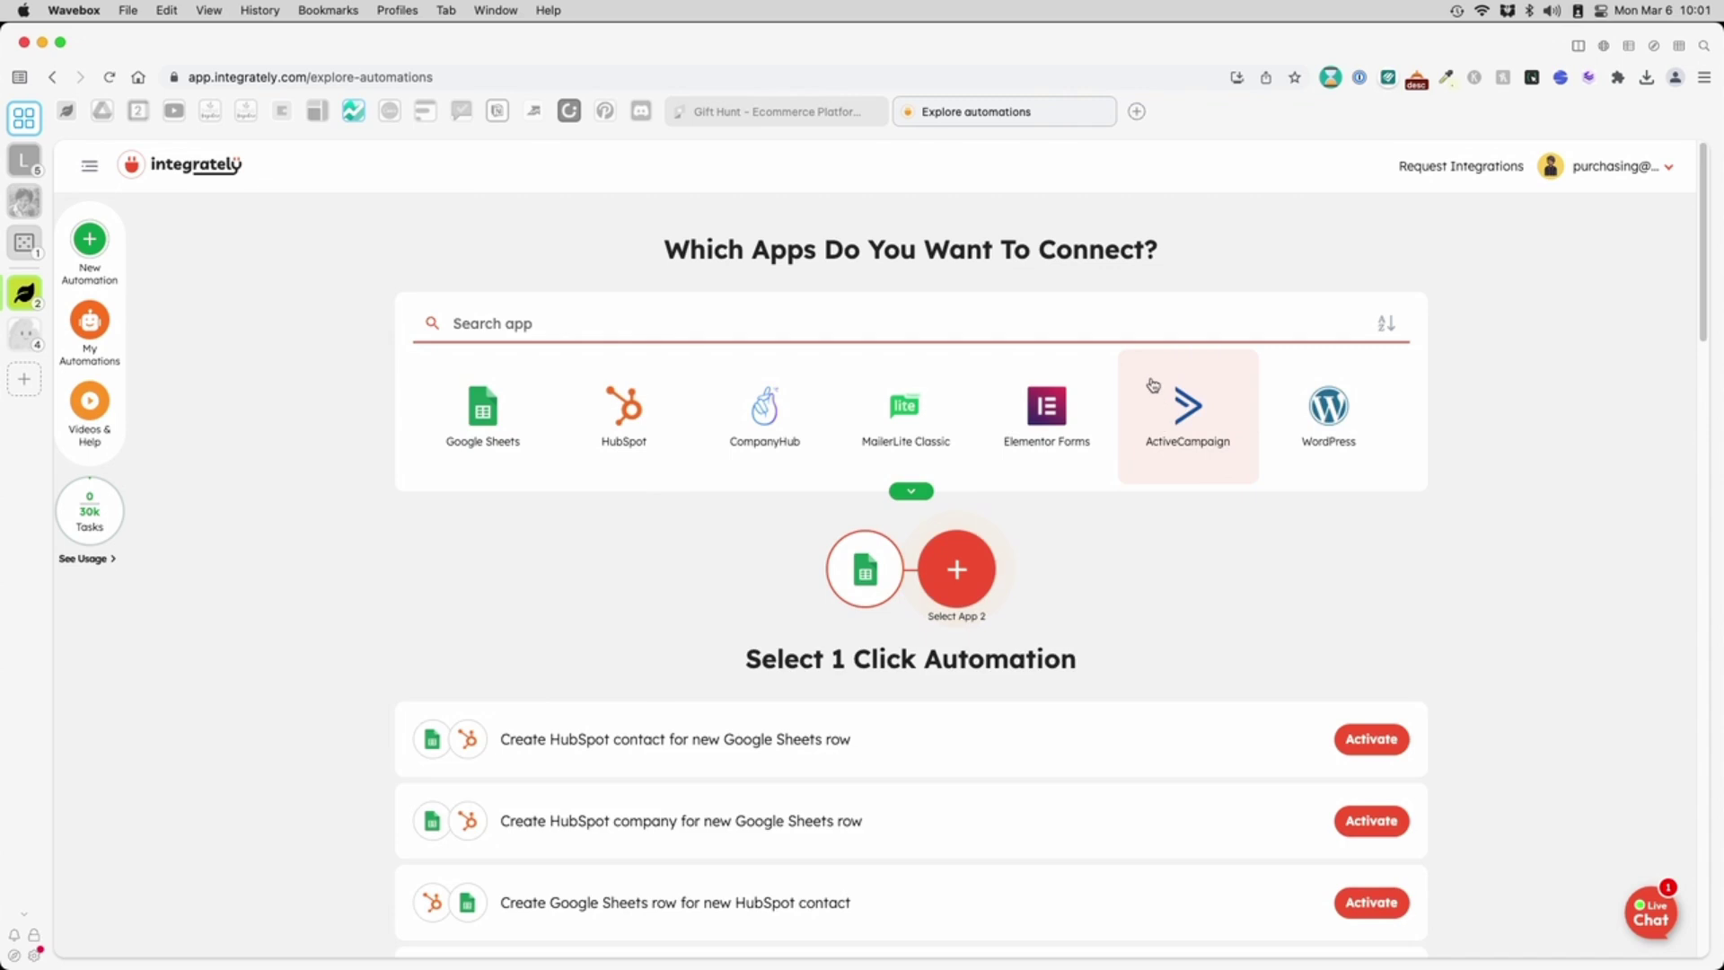
- Search for 'active' and add ActiveCampaign as the second app
{"action": "left_click", "coordinate": [1143, 323]}
{"action": "type", "text": "active"}
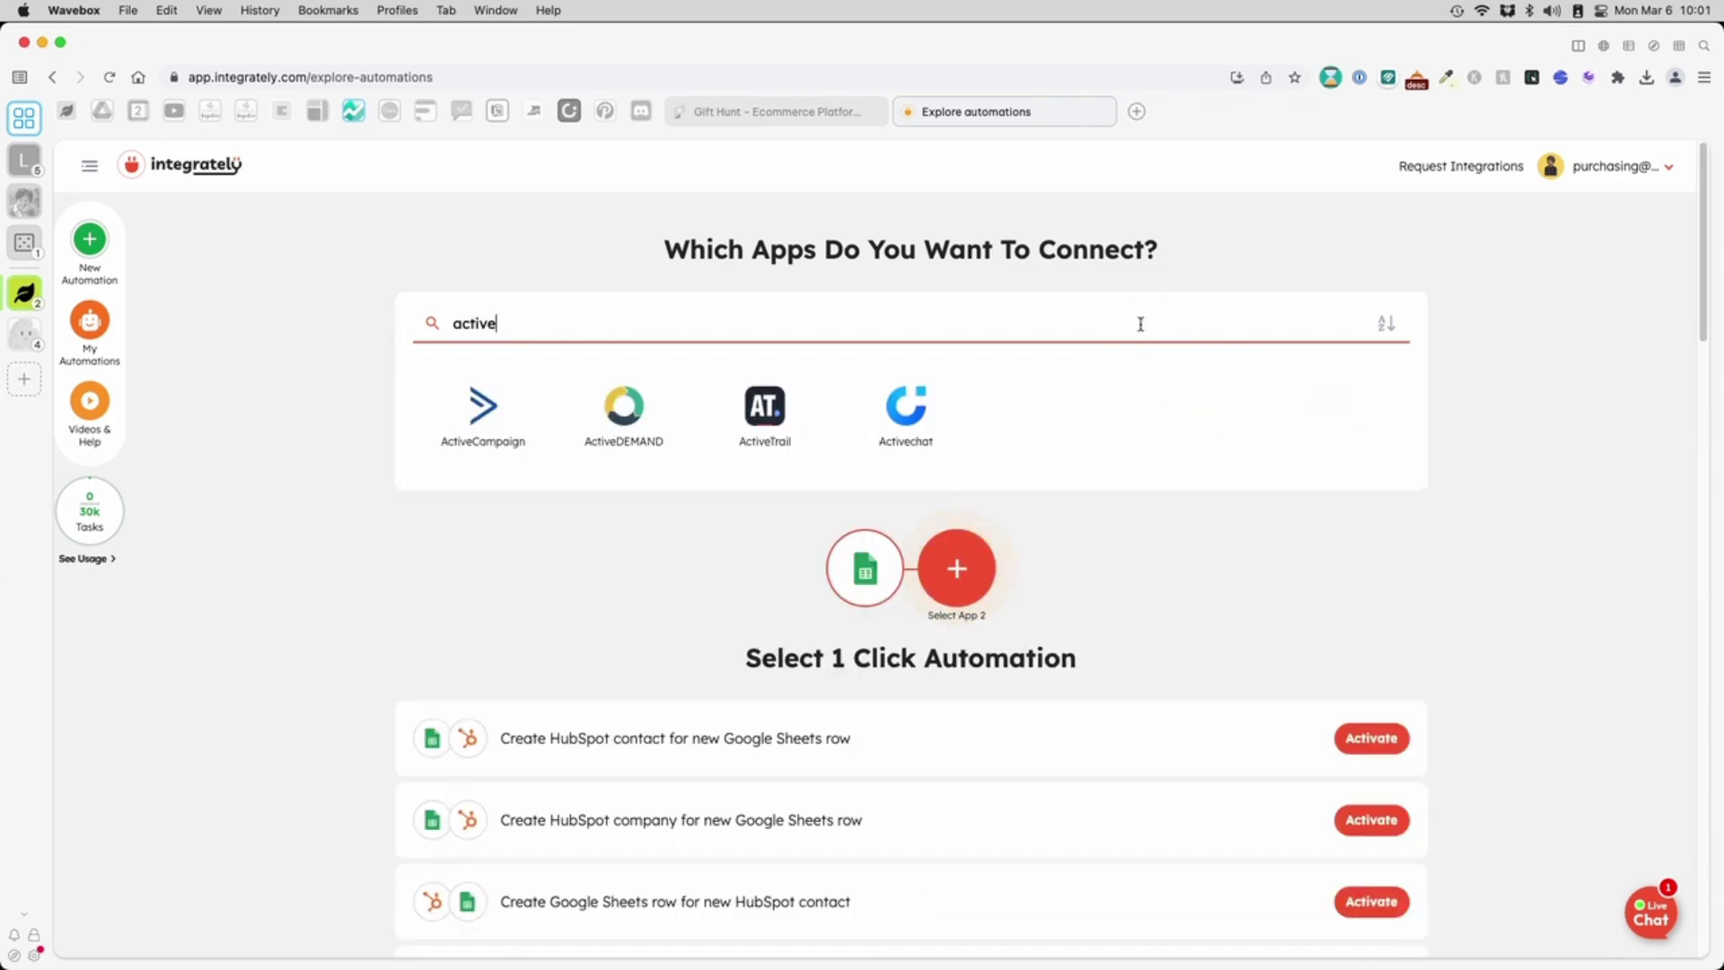
{"action": "left_click", "coordinate": [509, 449]}
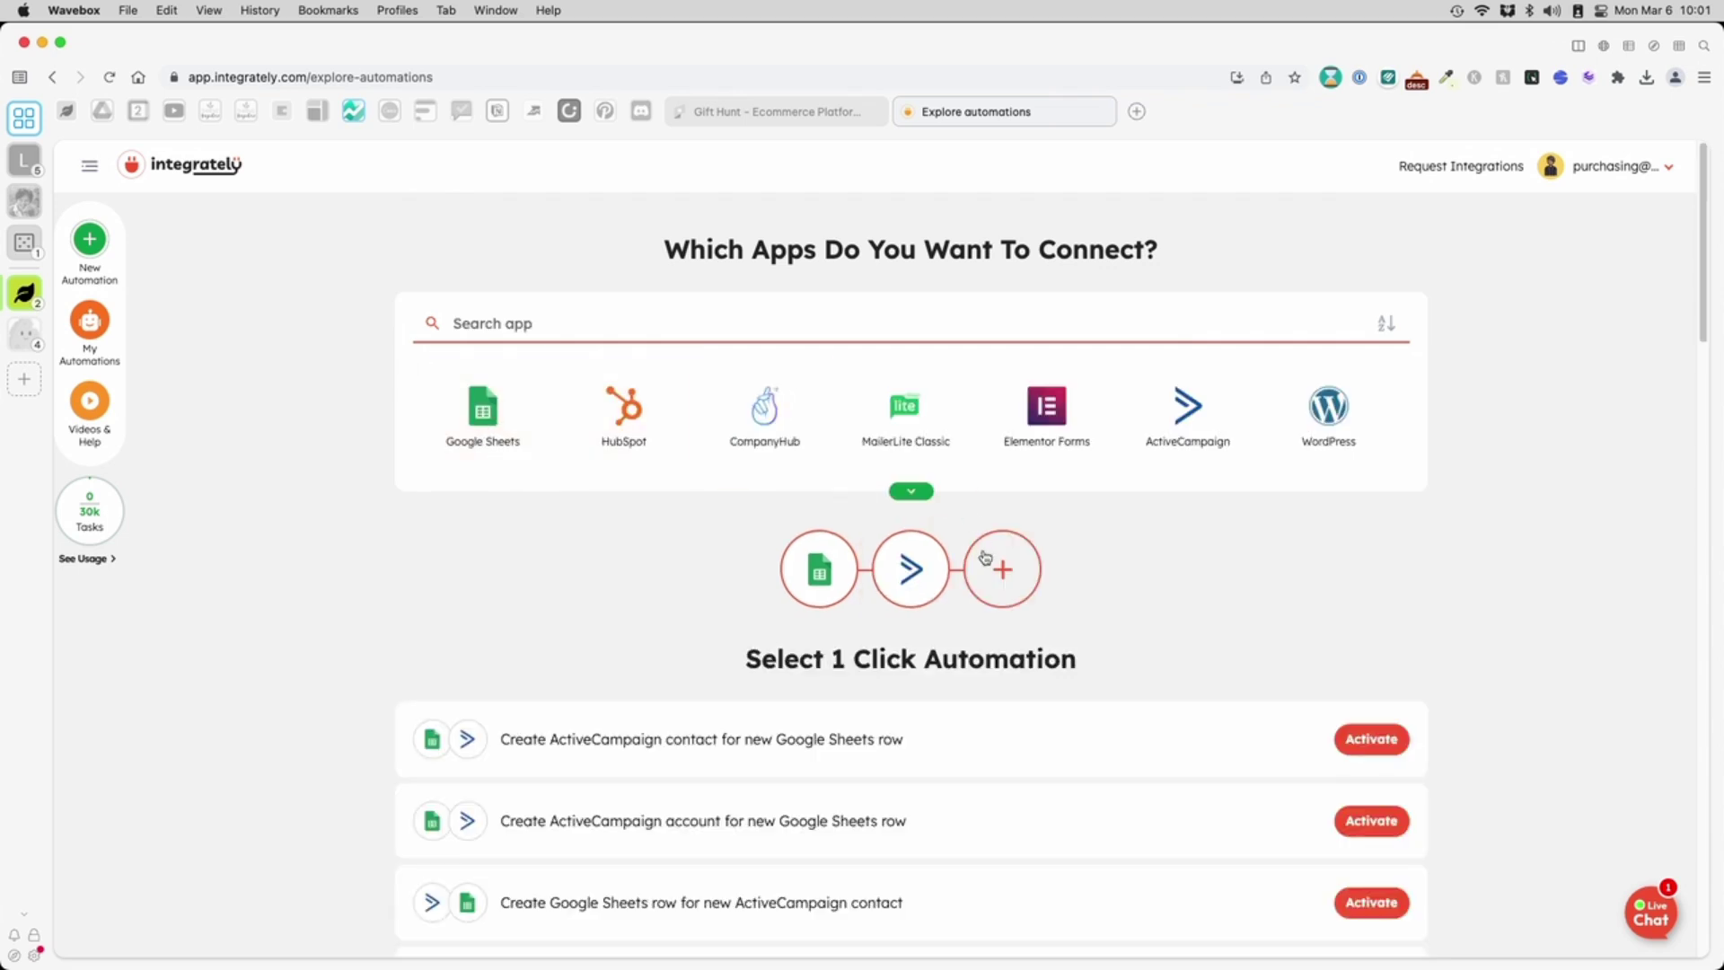
- Pick 'Spreadsheet row is created in Google Sheets' as trigger and 'Create or update contact in ActiveCampaign' as action
{"action": "scroll", "coordinate": [970, 630], "scroll_direction": "down", "scroll_amount": 1}
{"action": "scroll", "coordinate": [971, 630], "scroll_direction": "down", "scroll_amount": 2}
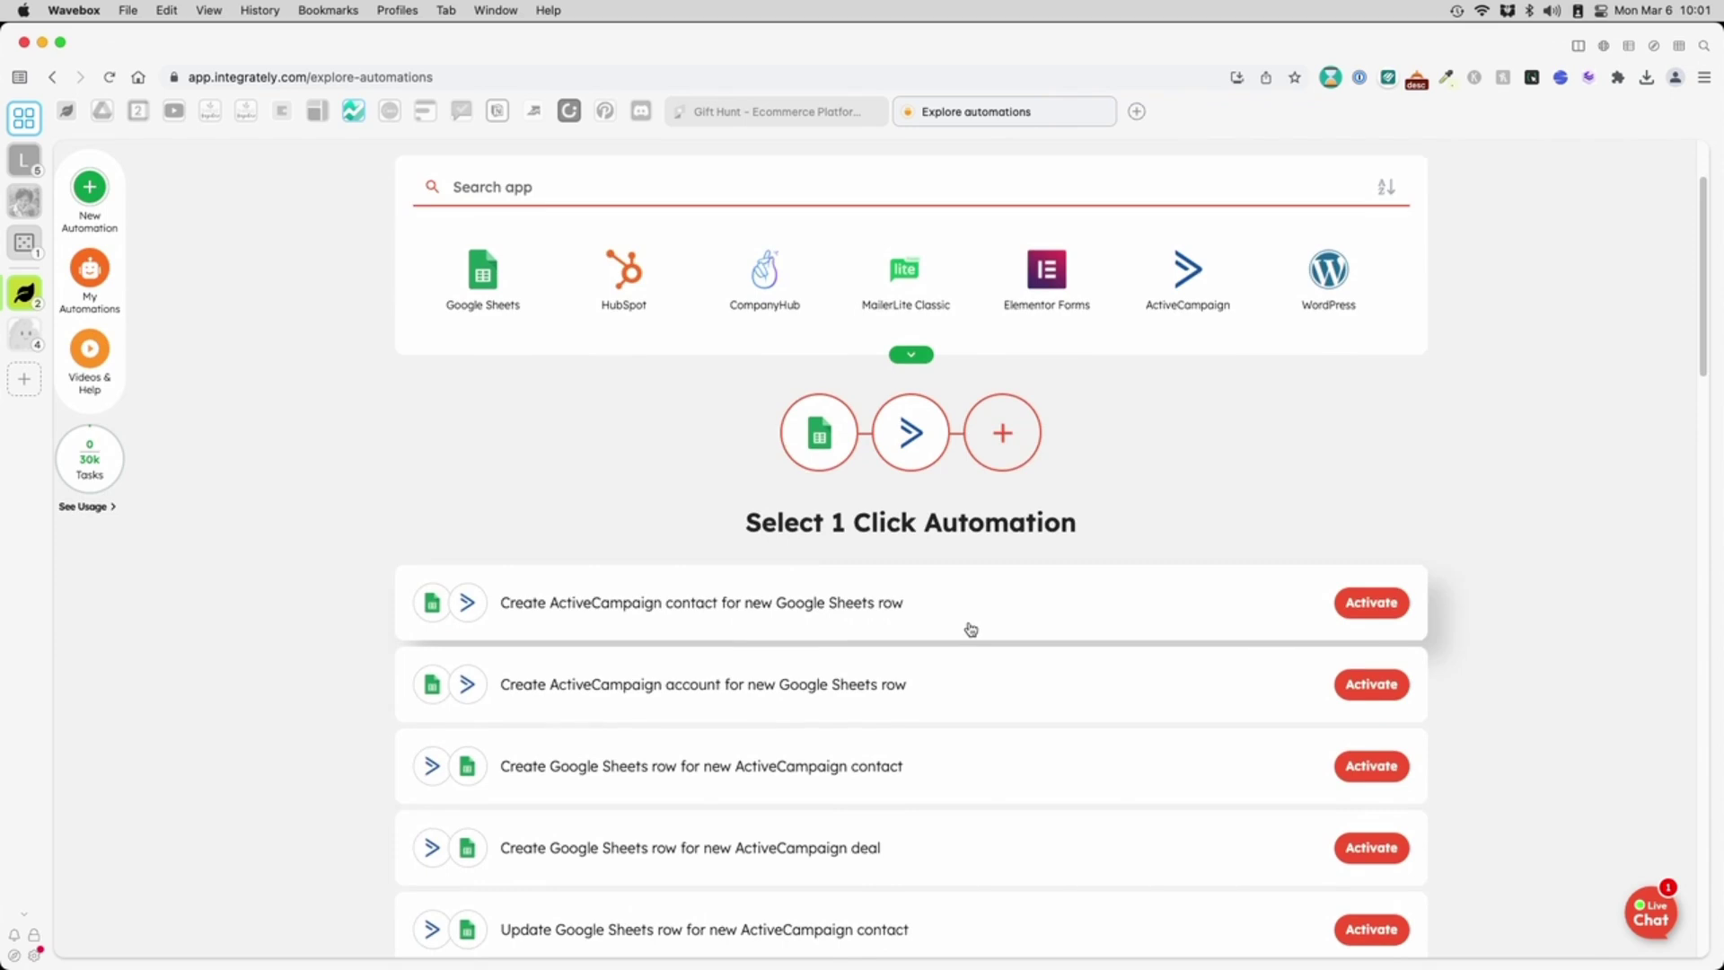
{"action": "scroll", "coordinate": [615, 823], "scroll_direction": "down", "scroll_amount": 3}
{"action": "scroll", "coordinate": [615, 823], "scroll_direction": "down", "scroll_amount": 8}
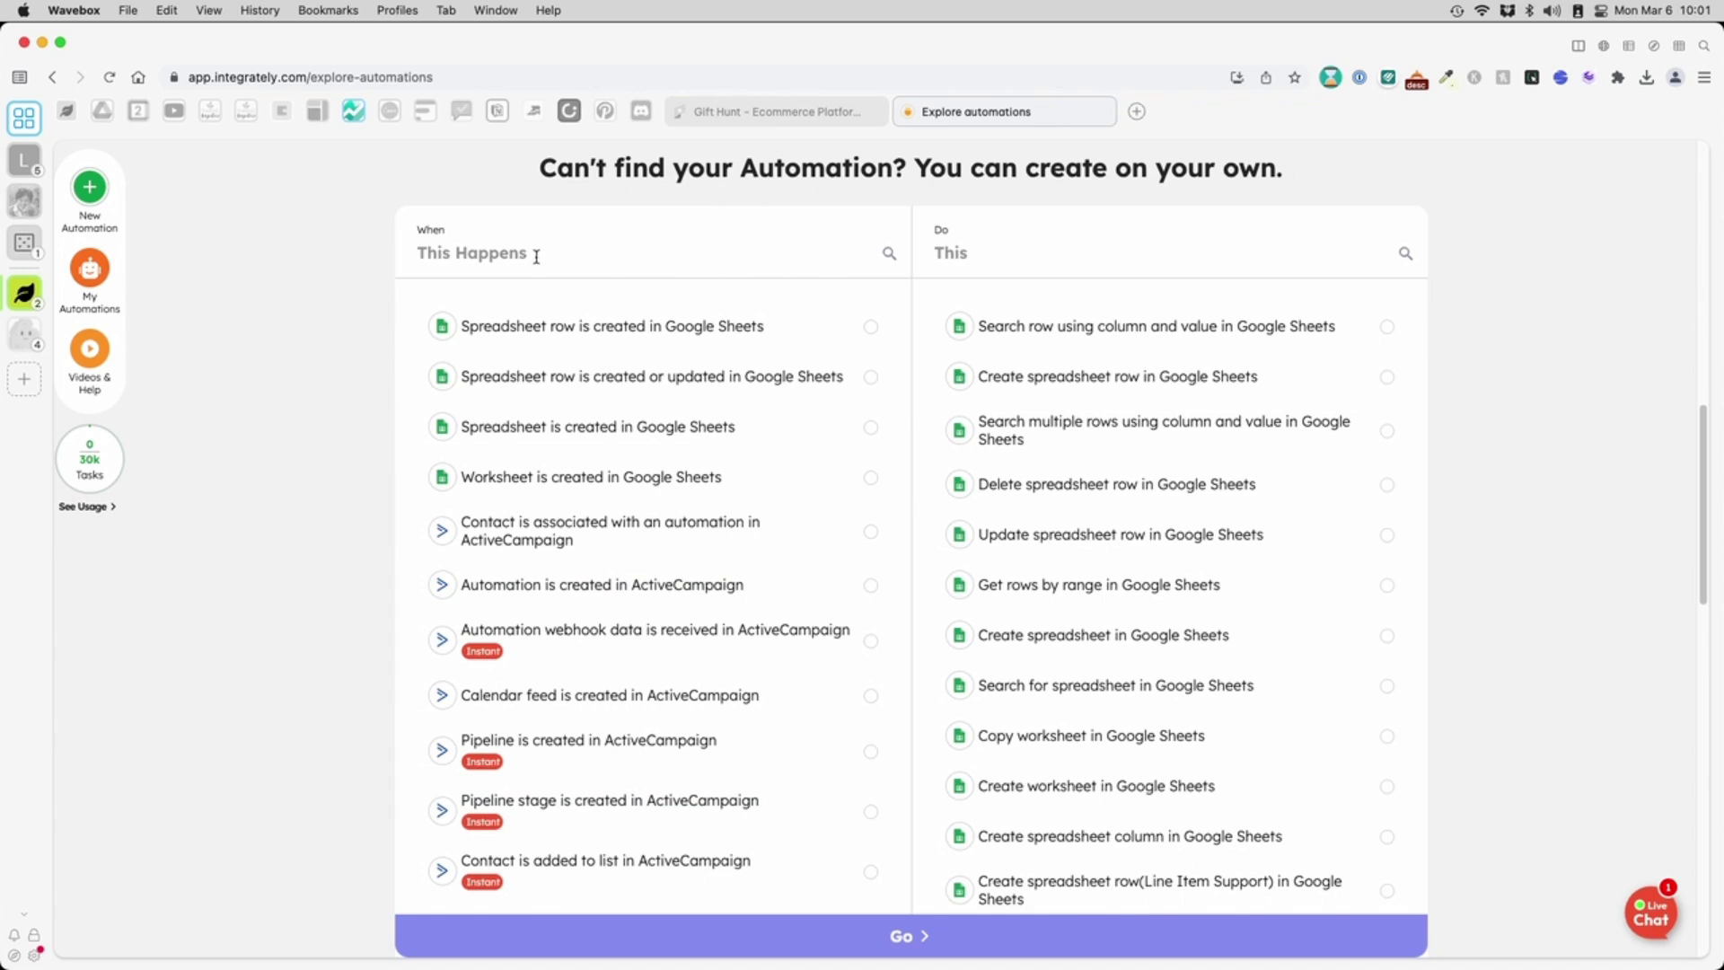
{"action": "left_click", "coordinate": [539, 338]}
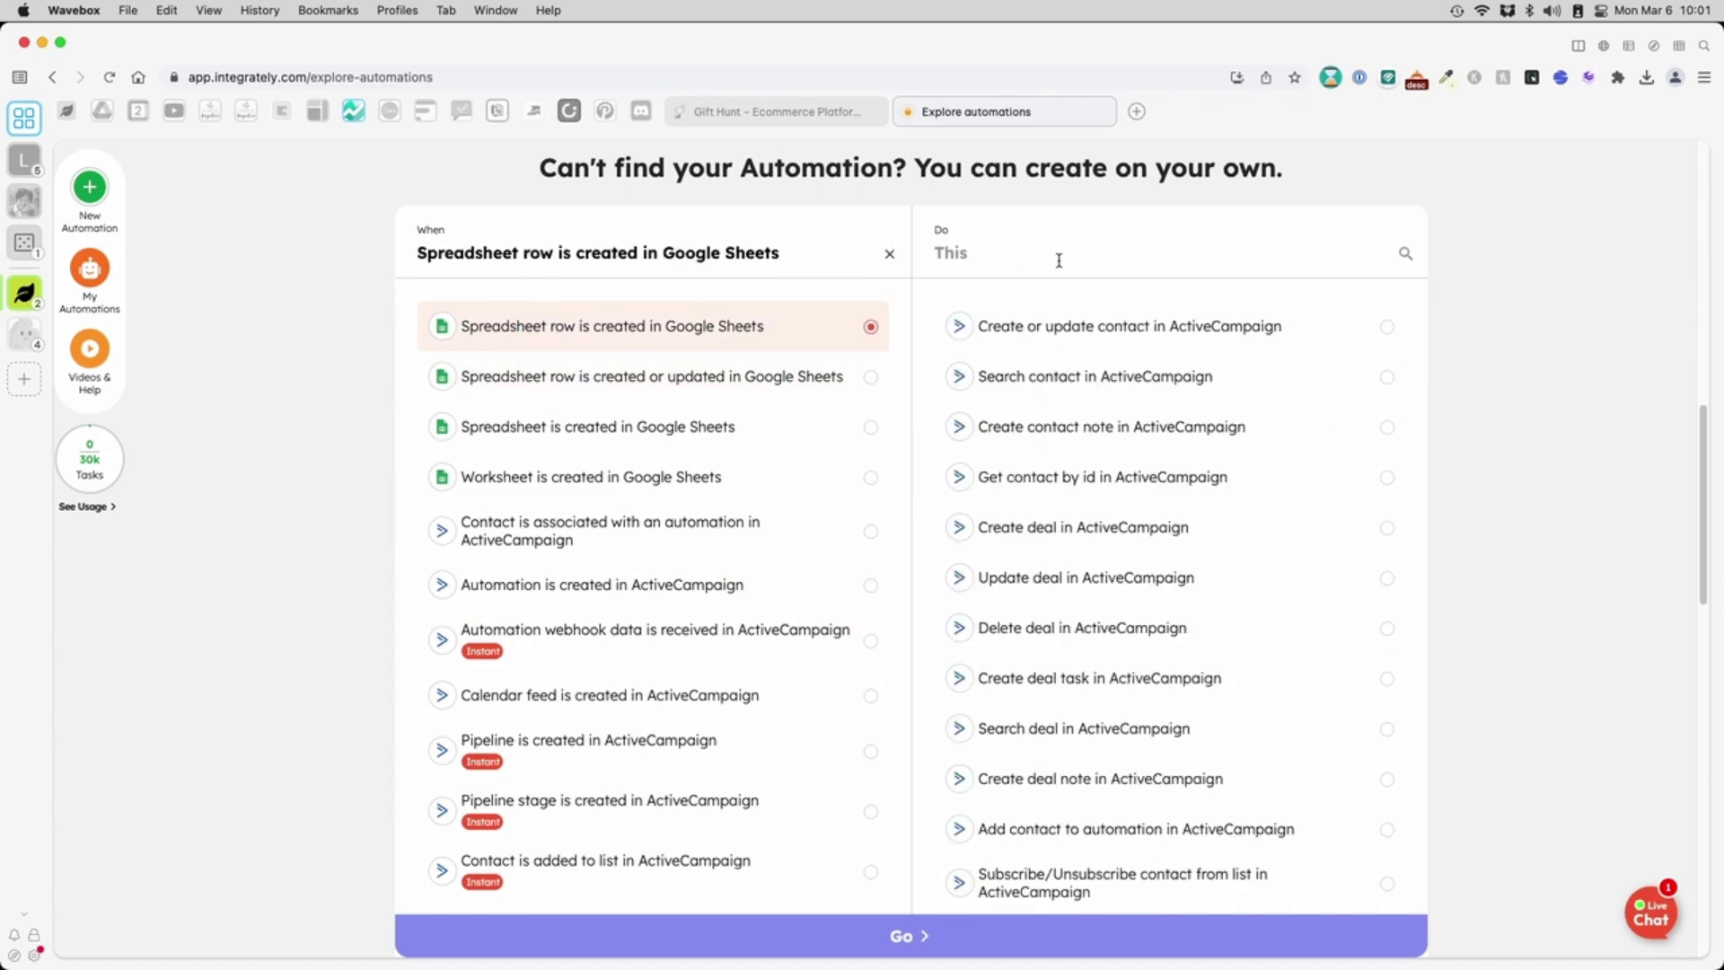
{"action": "left_click", "coordinate": [1073, 328]}
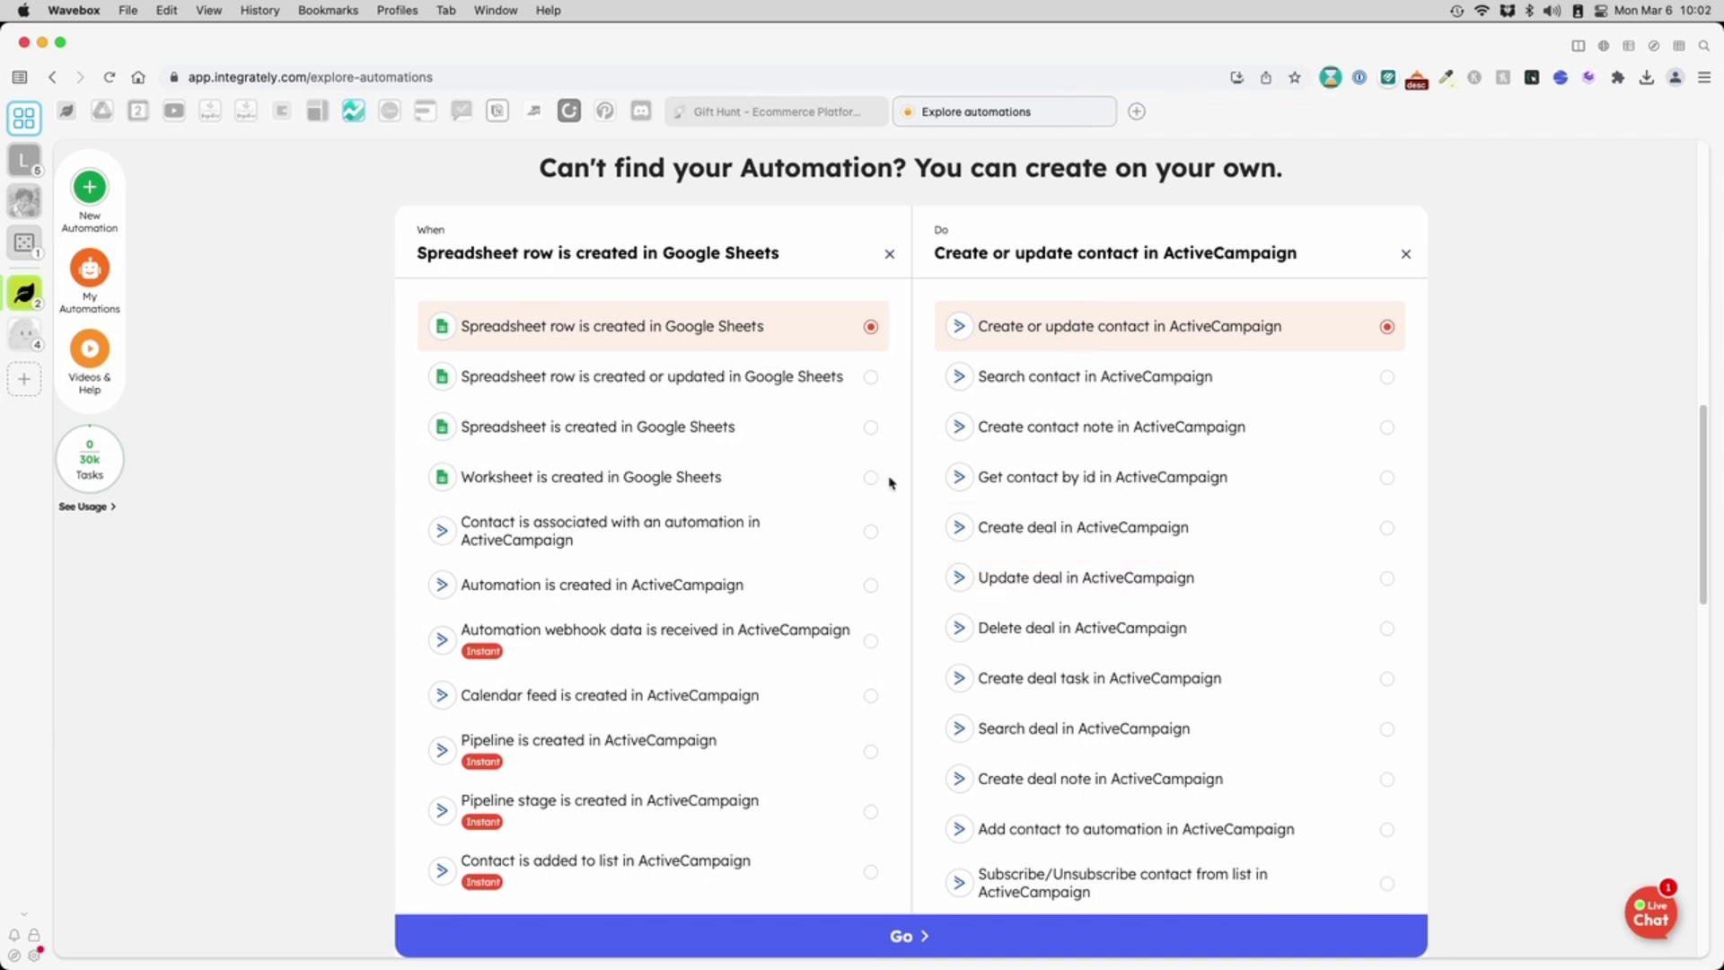
- Start the custom automation setup using the existing Google Sheets connection
{"action": "left_click", "coordinate": [906, 925]}
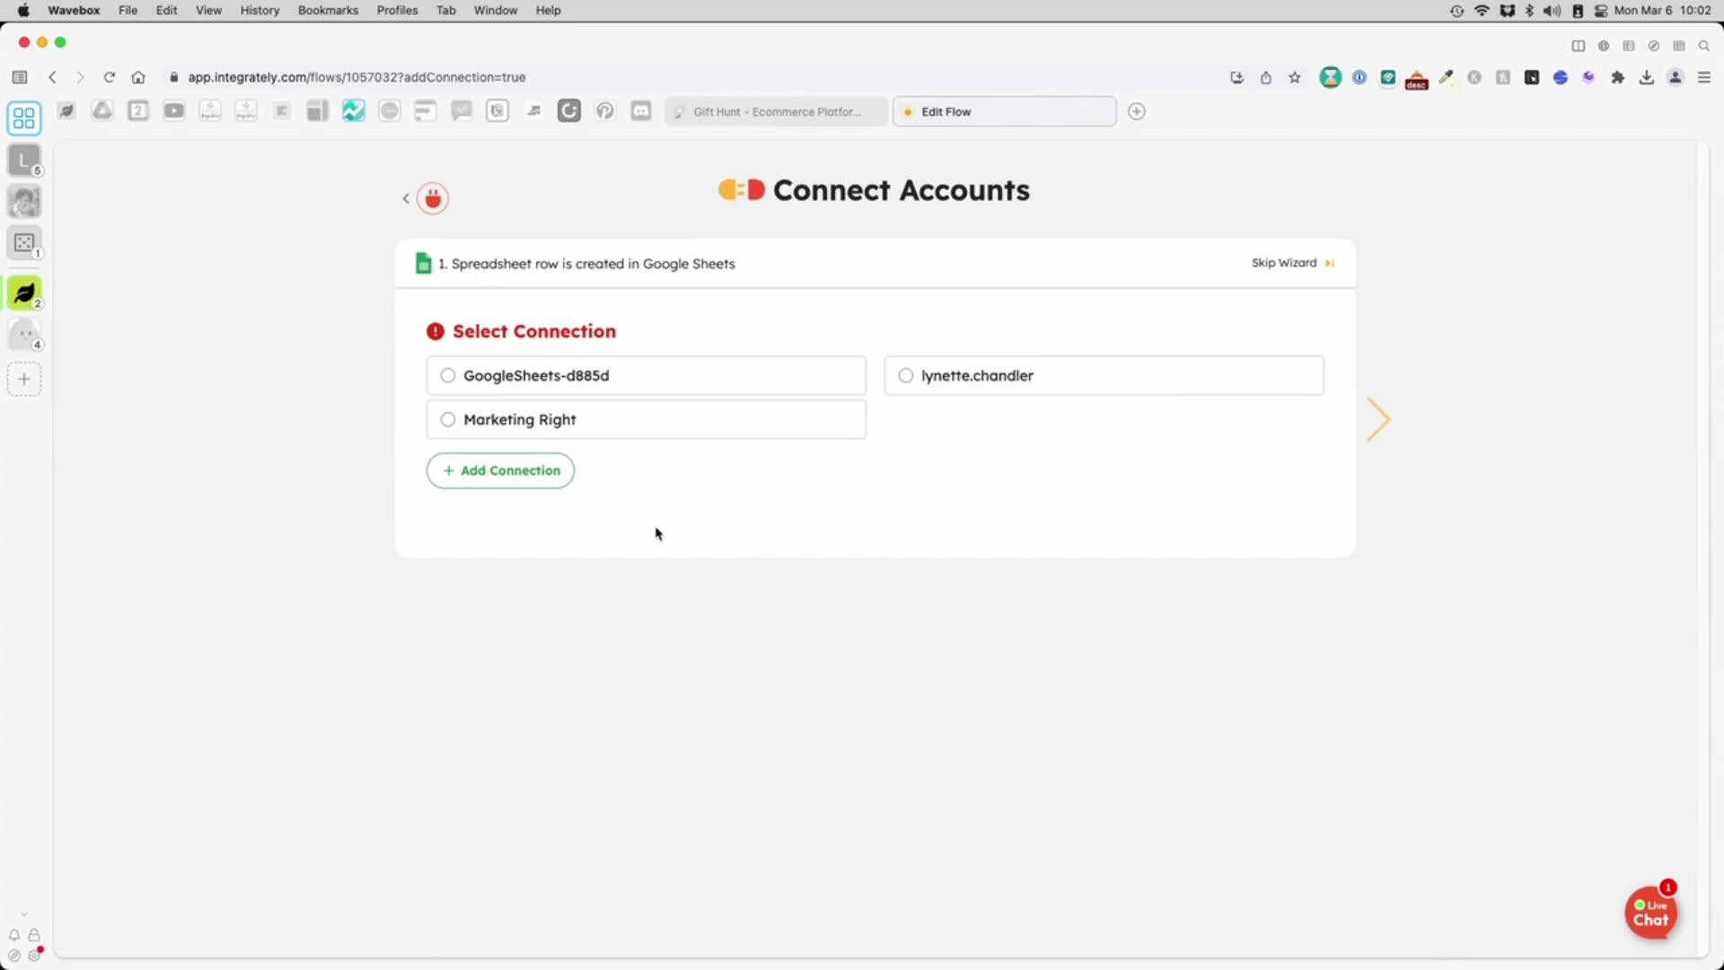
{"action": "left_click", "coordinate": [541, 486]}
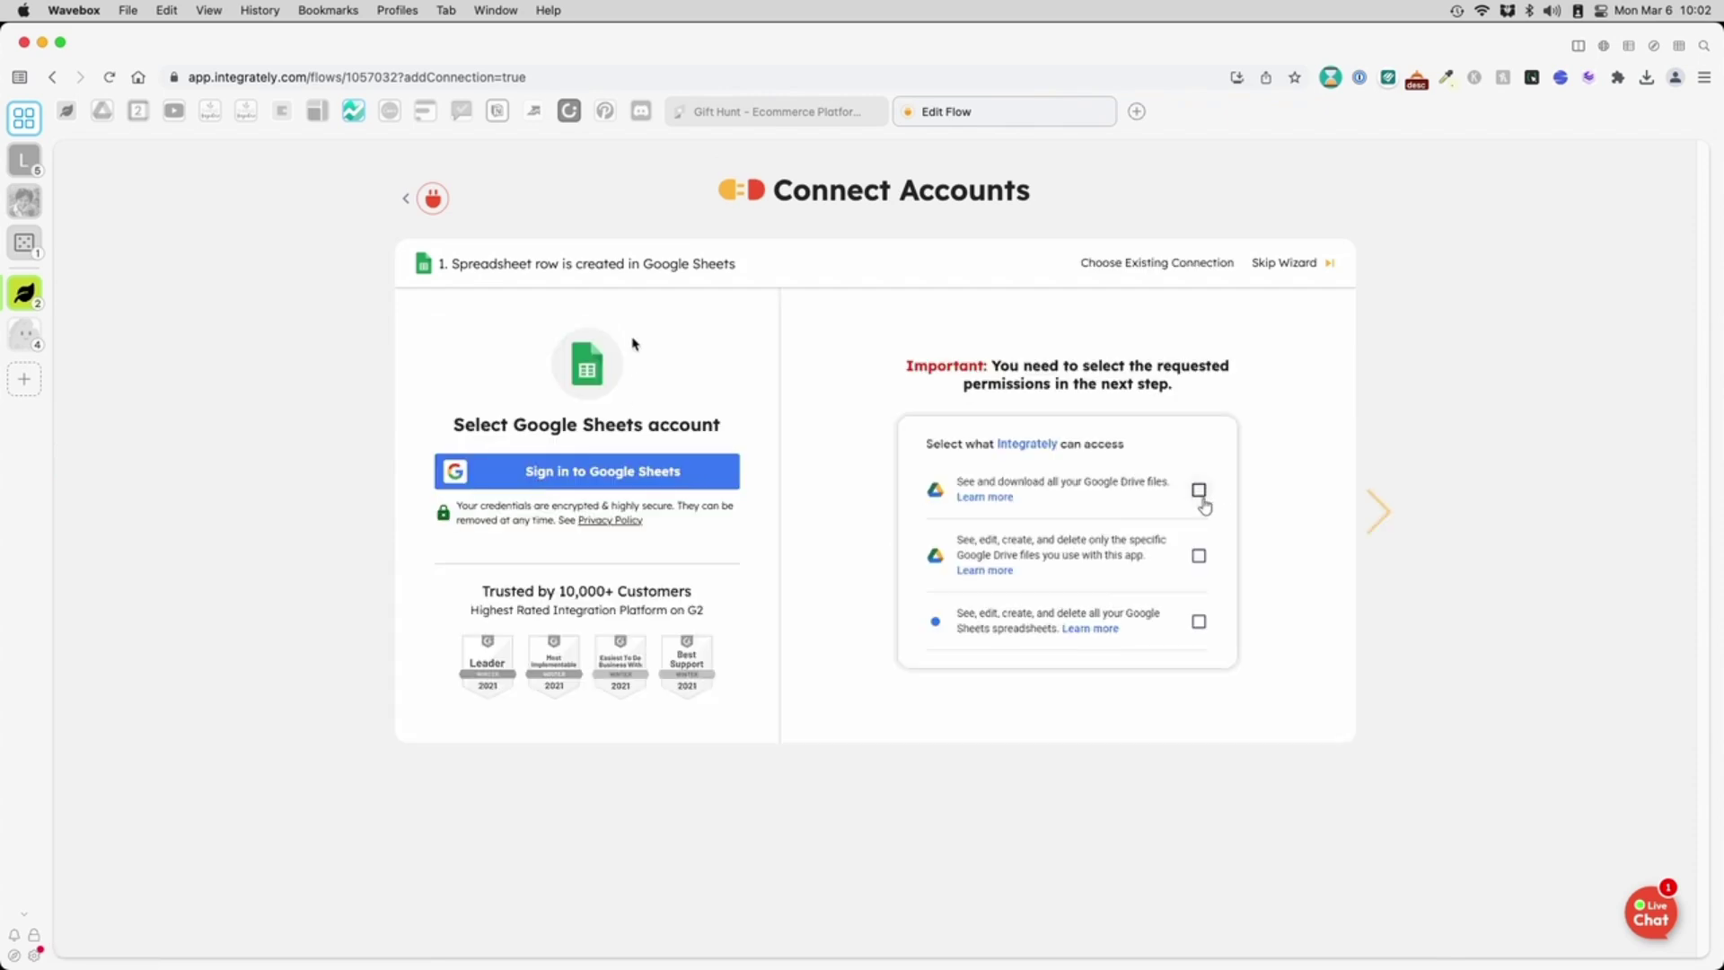
{"action": "left_click", "coordinate": [1117, 262]}
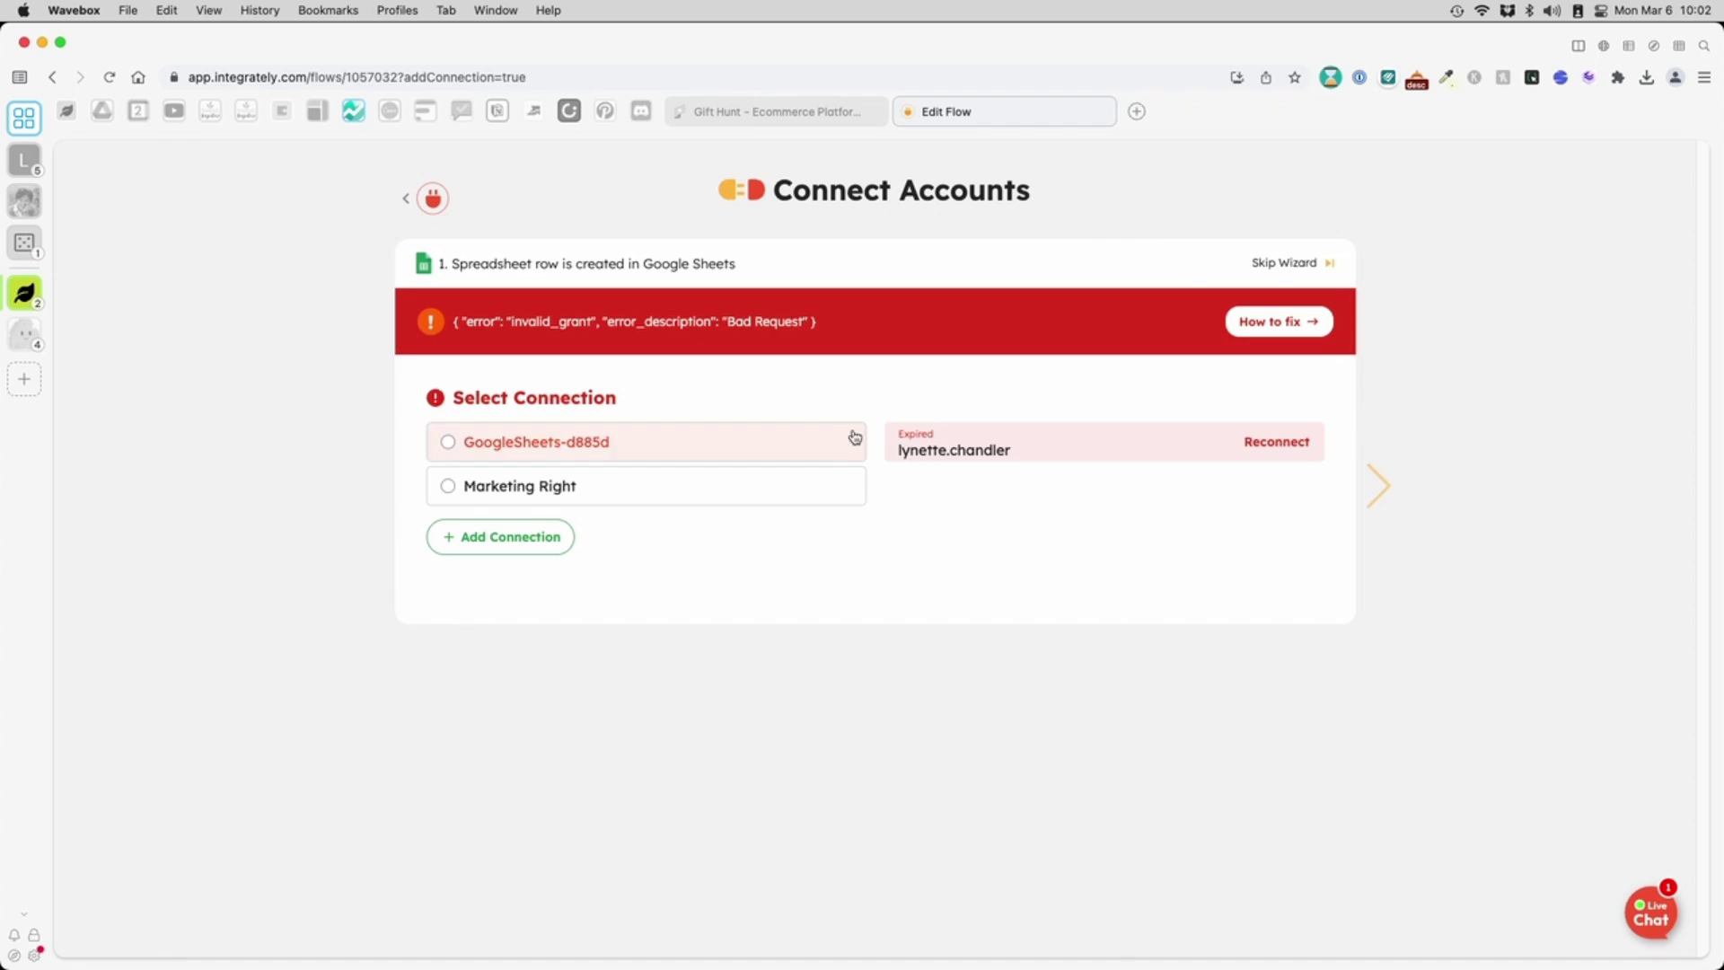
{"action": "left_click", "coordinate": [696, 460]}
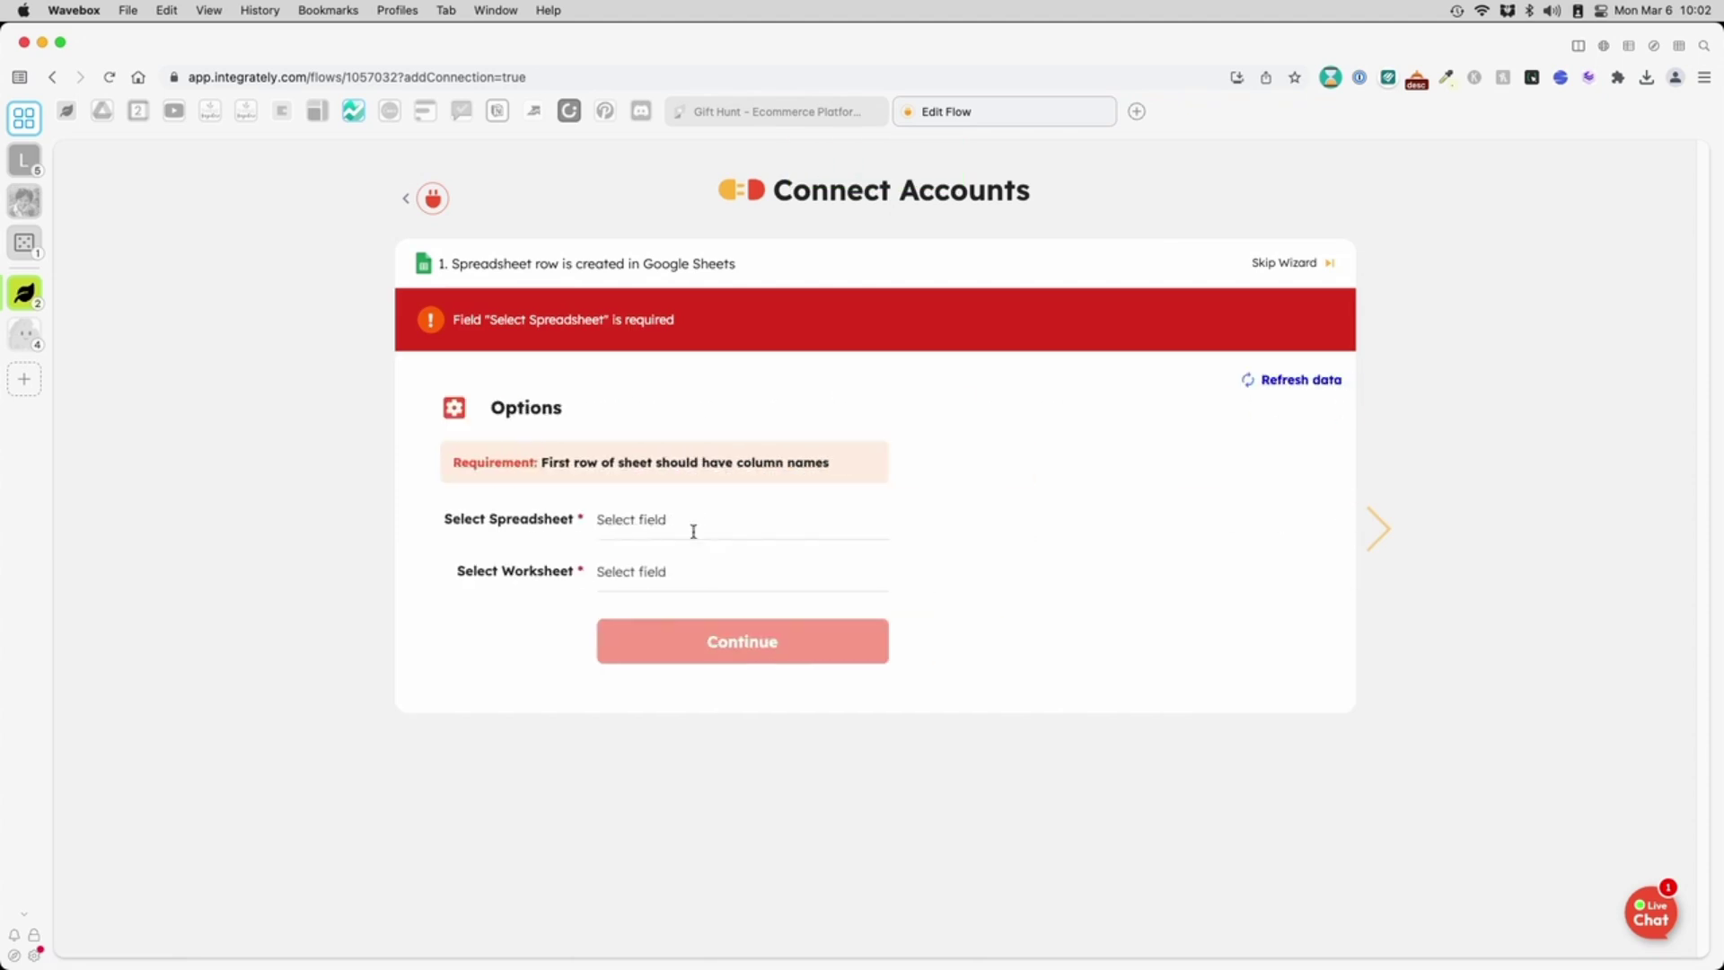
- Select the 'Create A Funnel With Canva (Responses)' spreadsheet and its 'Form Responses 1' worksheet
{"action": "left_click", "coordinate": [693, 531]}
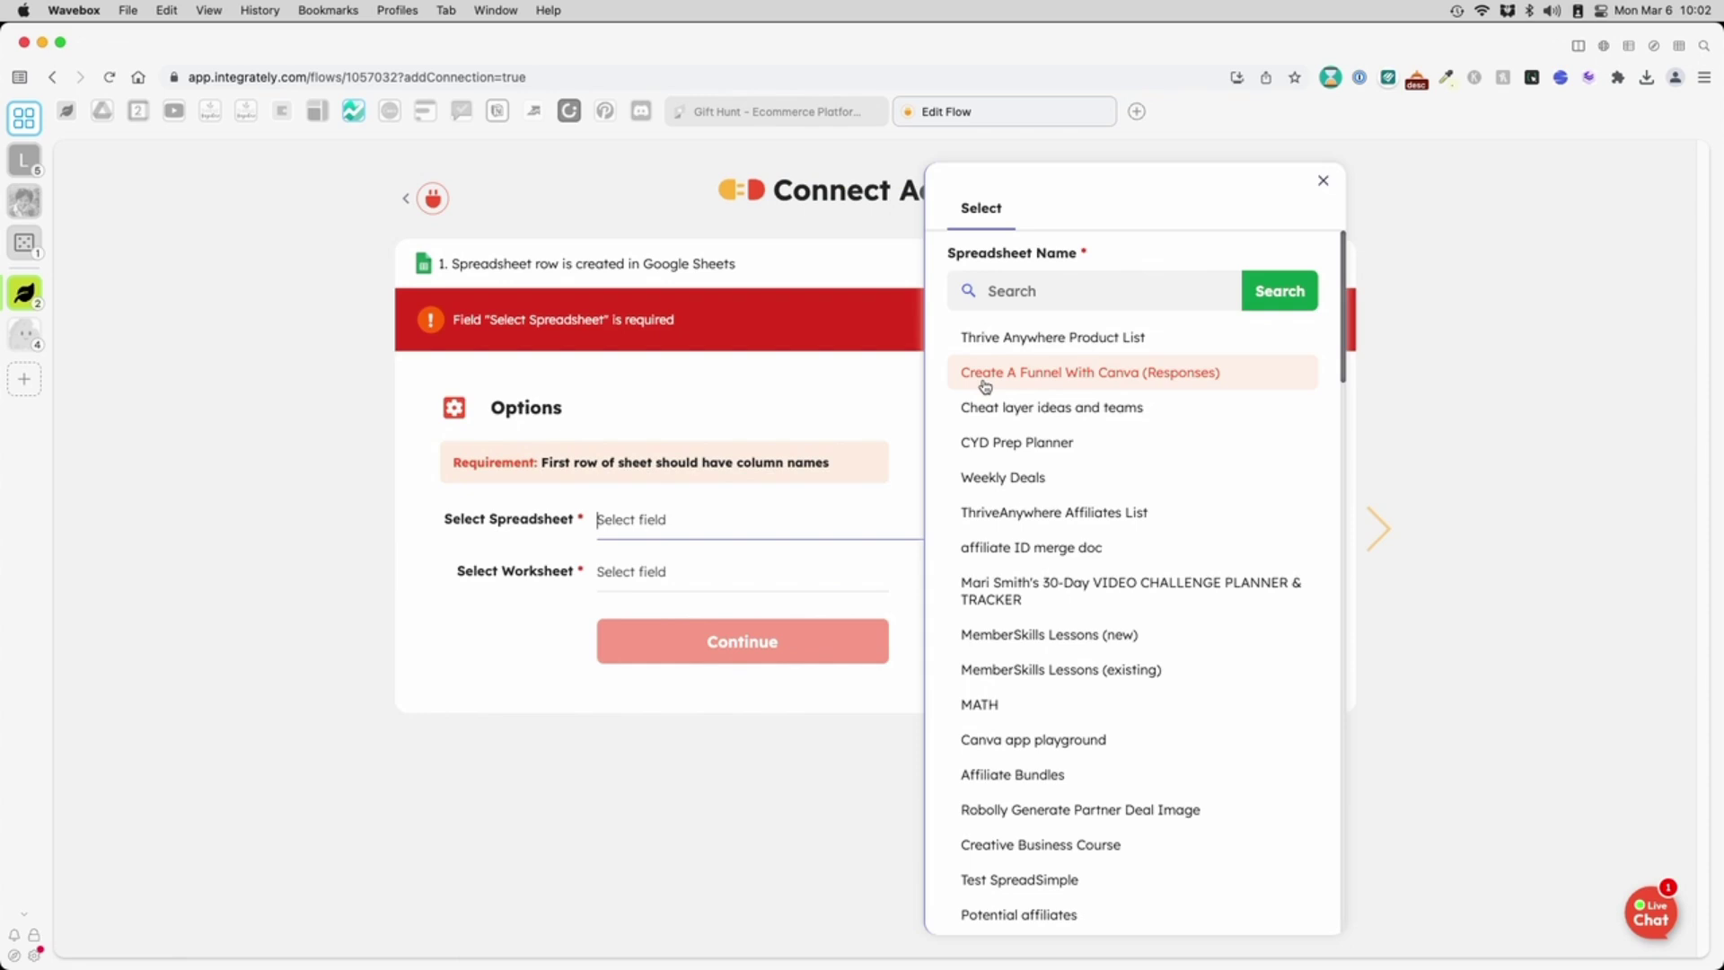
{"action": "left_click", "coordinate": [1048, 299]}
{"action": "type", "text": "canva"}
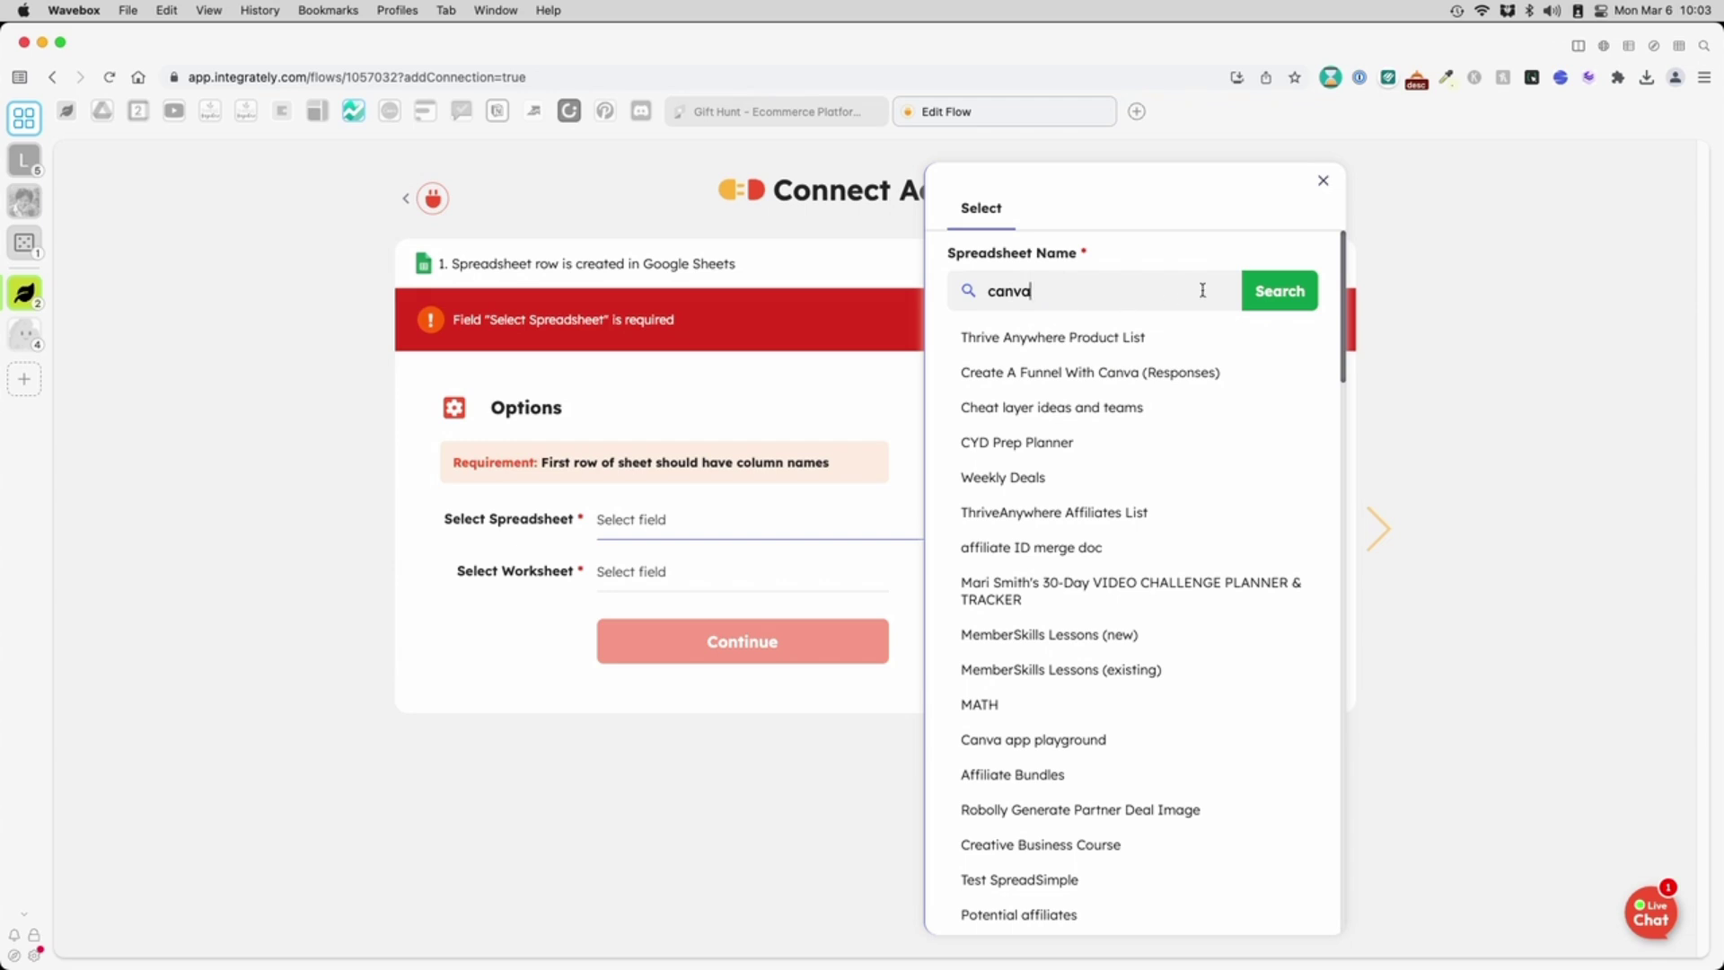
{"action": "left_click", "coordinate": [1254, 291]}
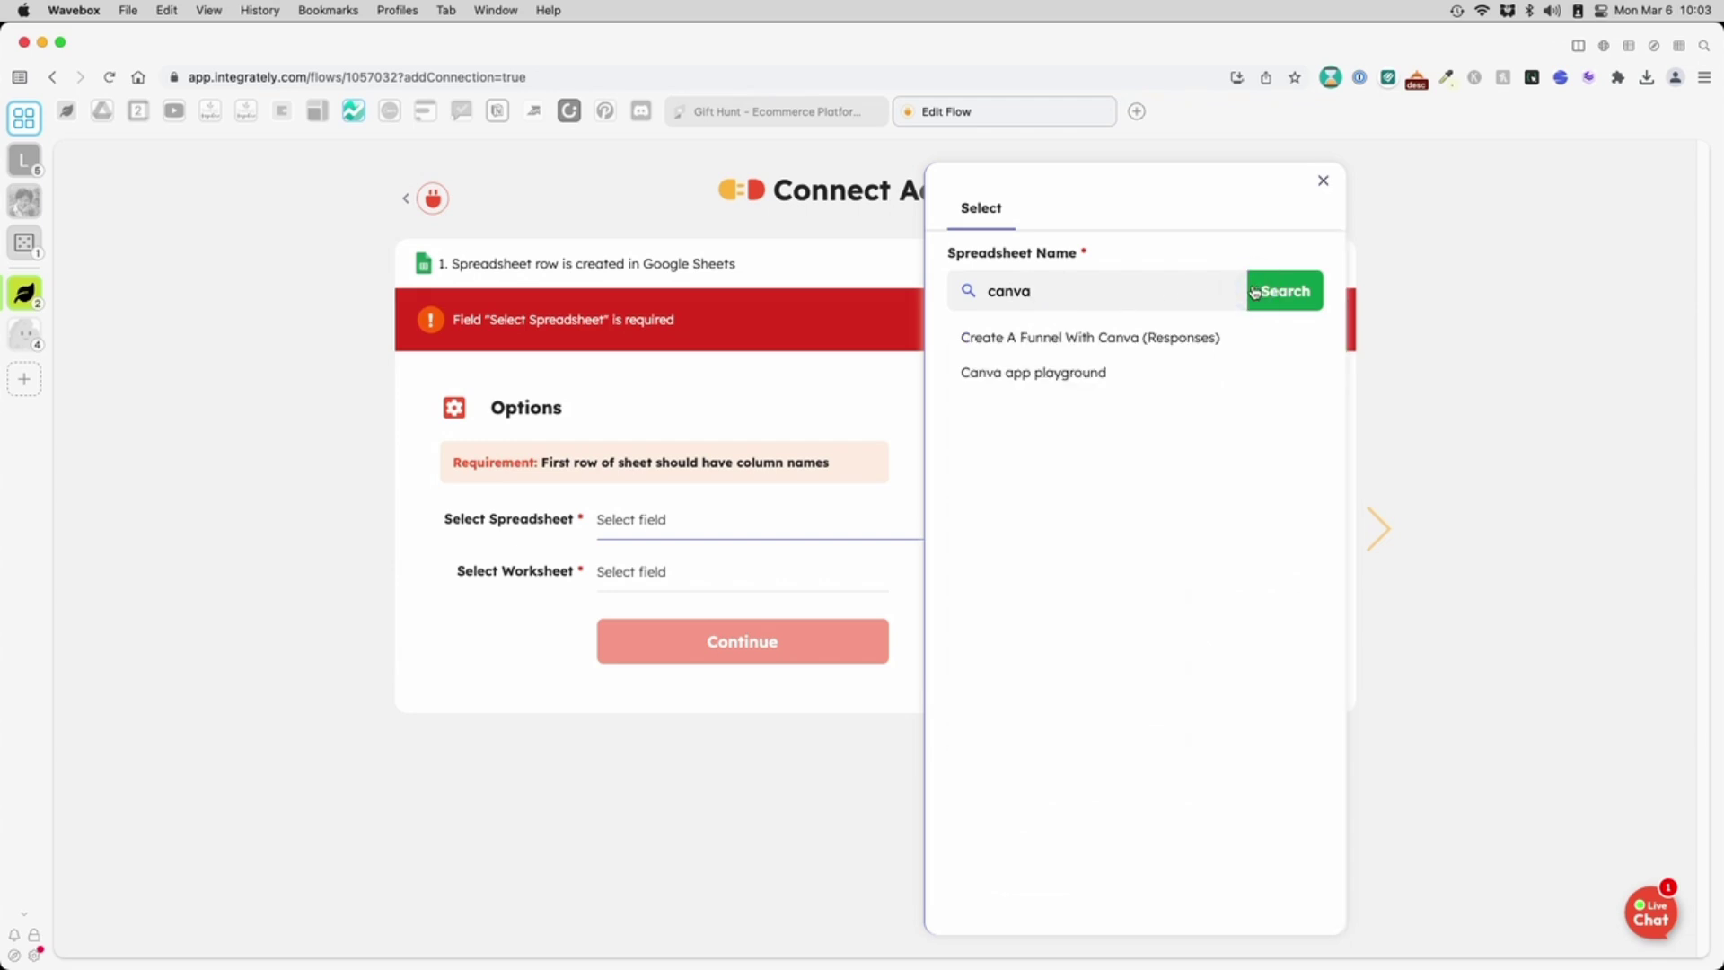
{"action": "left_click", "coordinate": [1123, 337]}
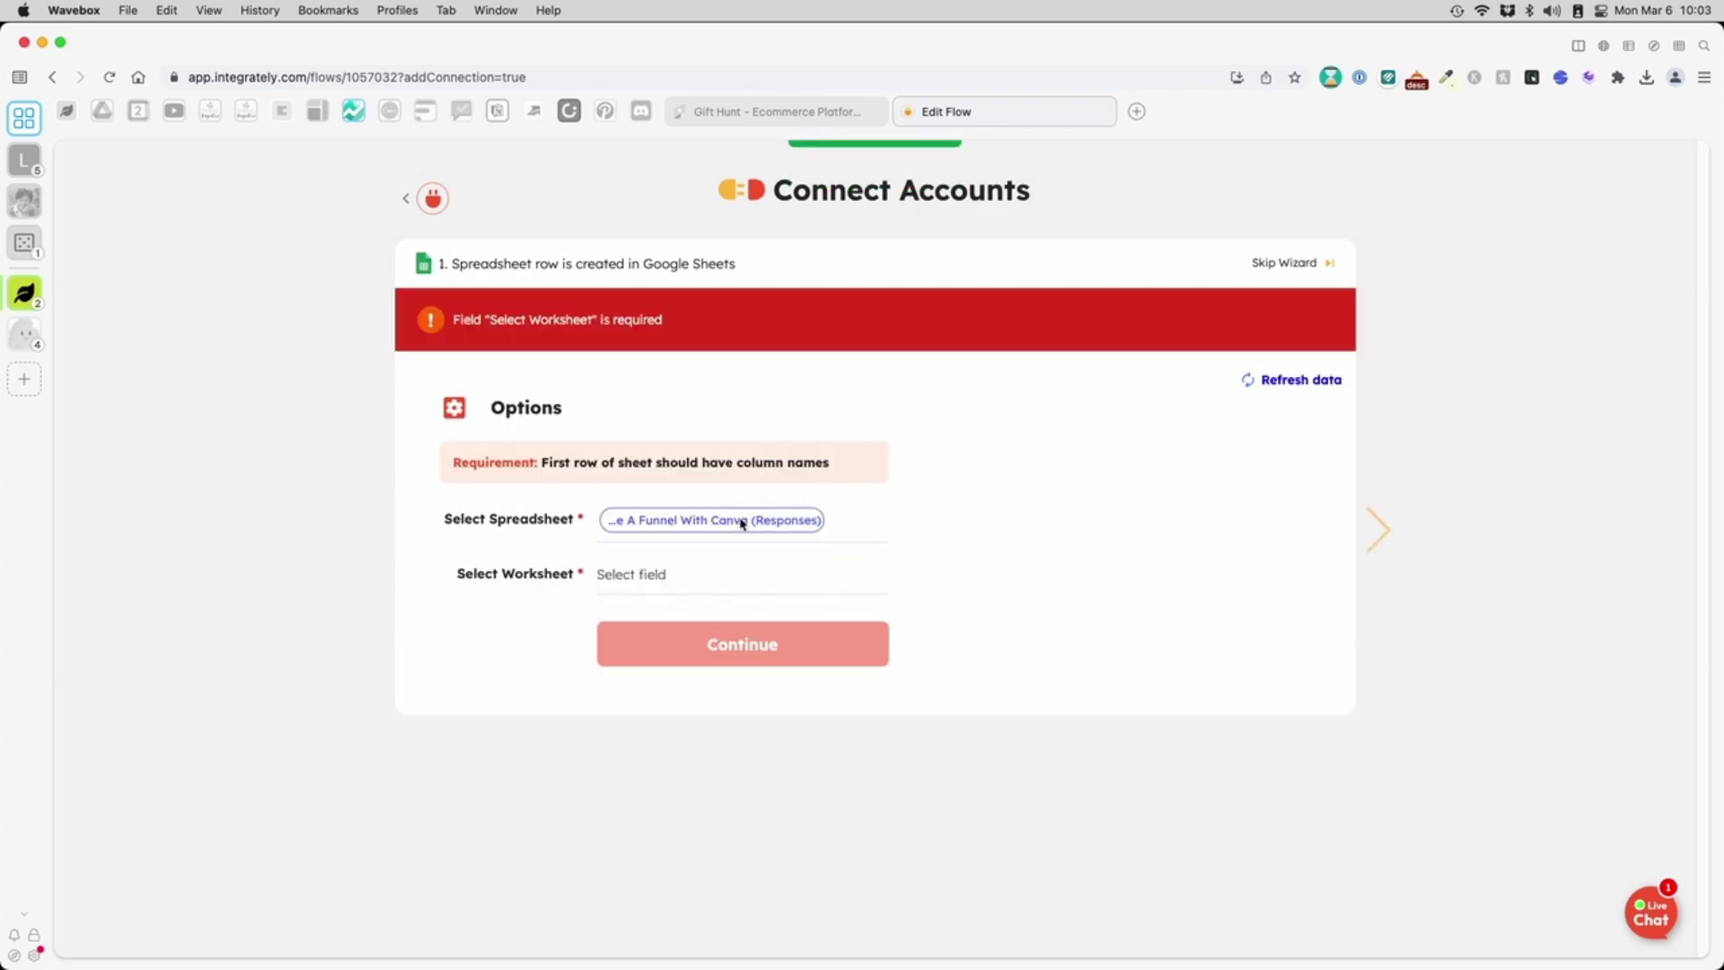
{"action": "left_click", "coordinate": [658, 575]}
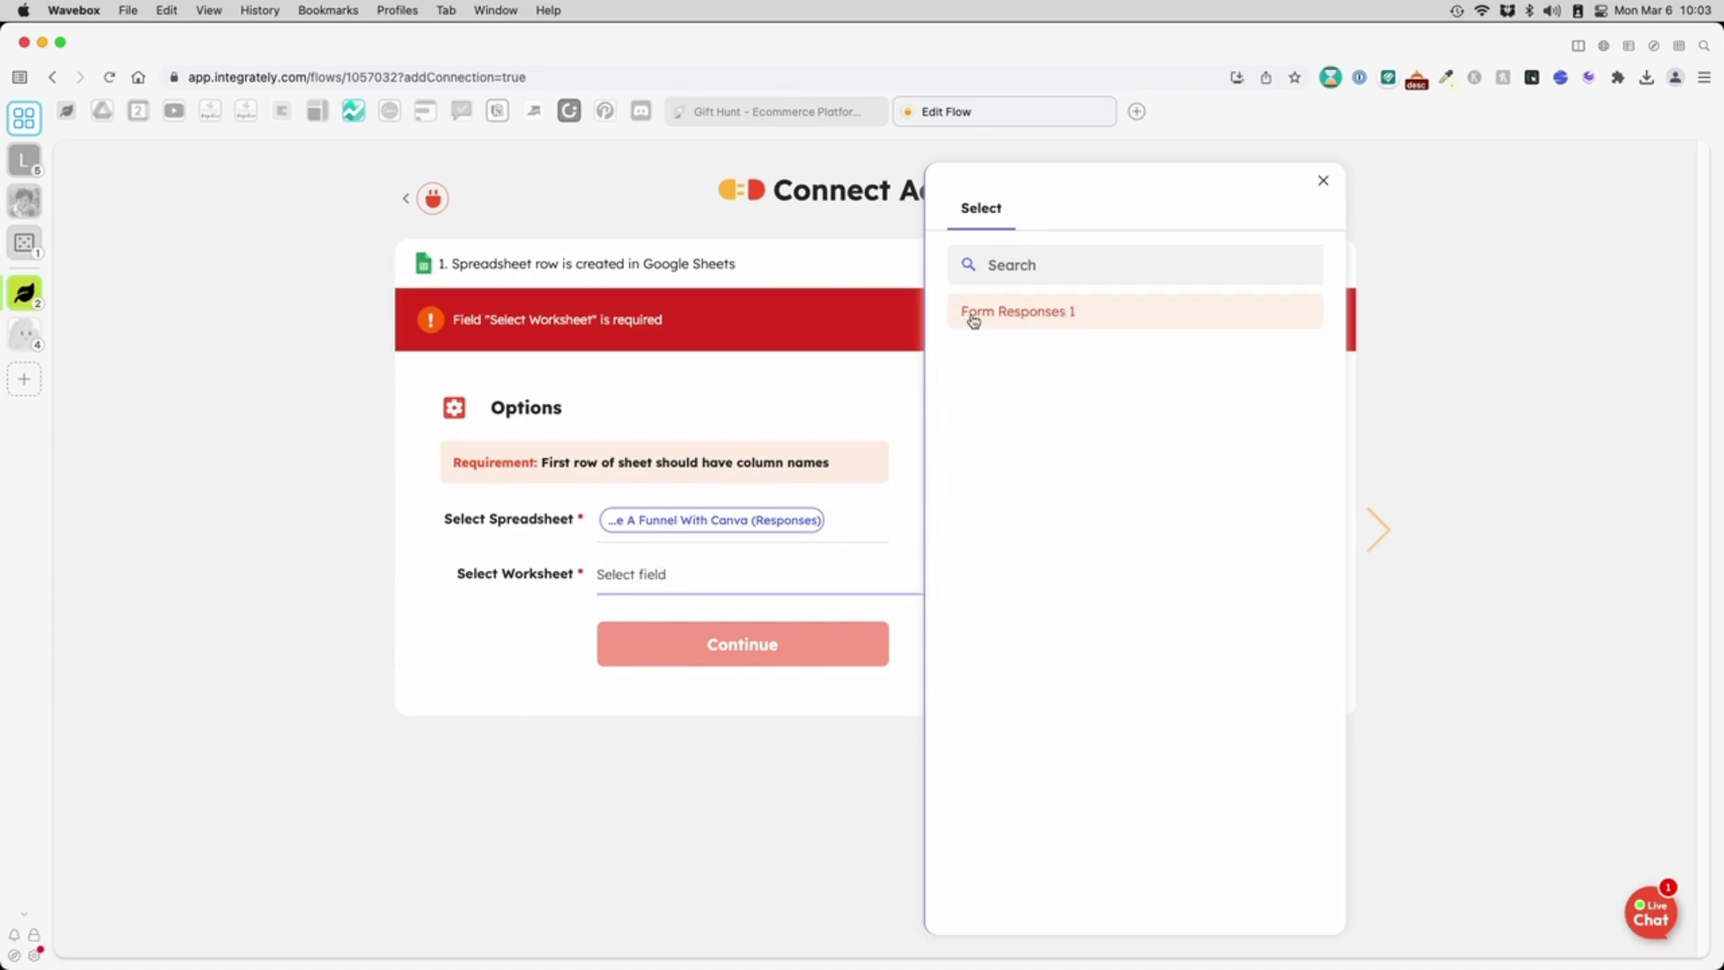
{"action": "left_click", "coordinate": [972, 316]}
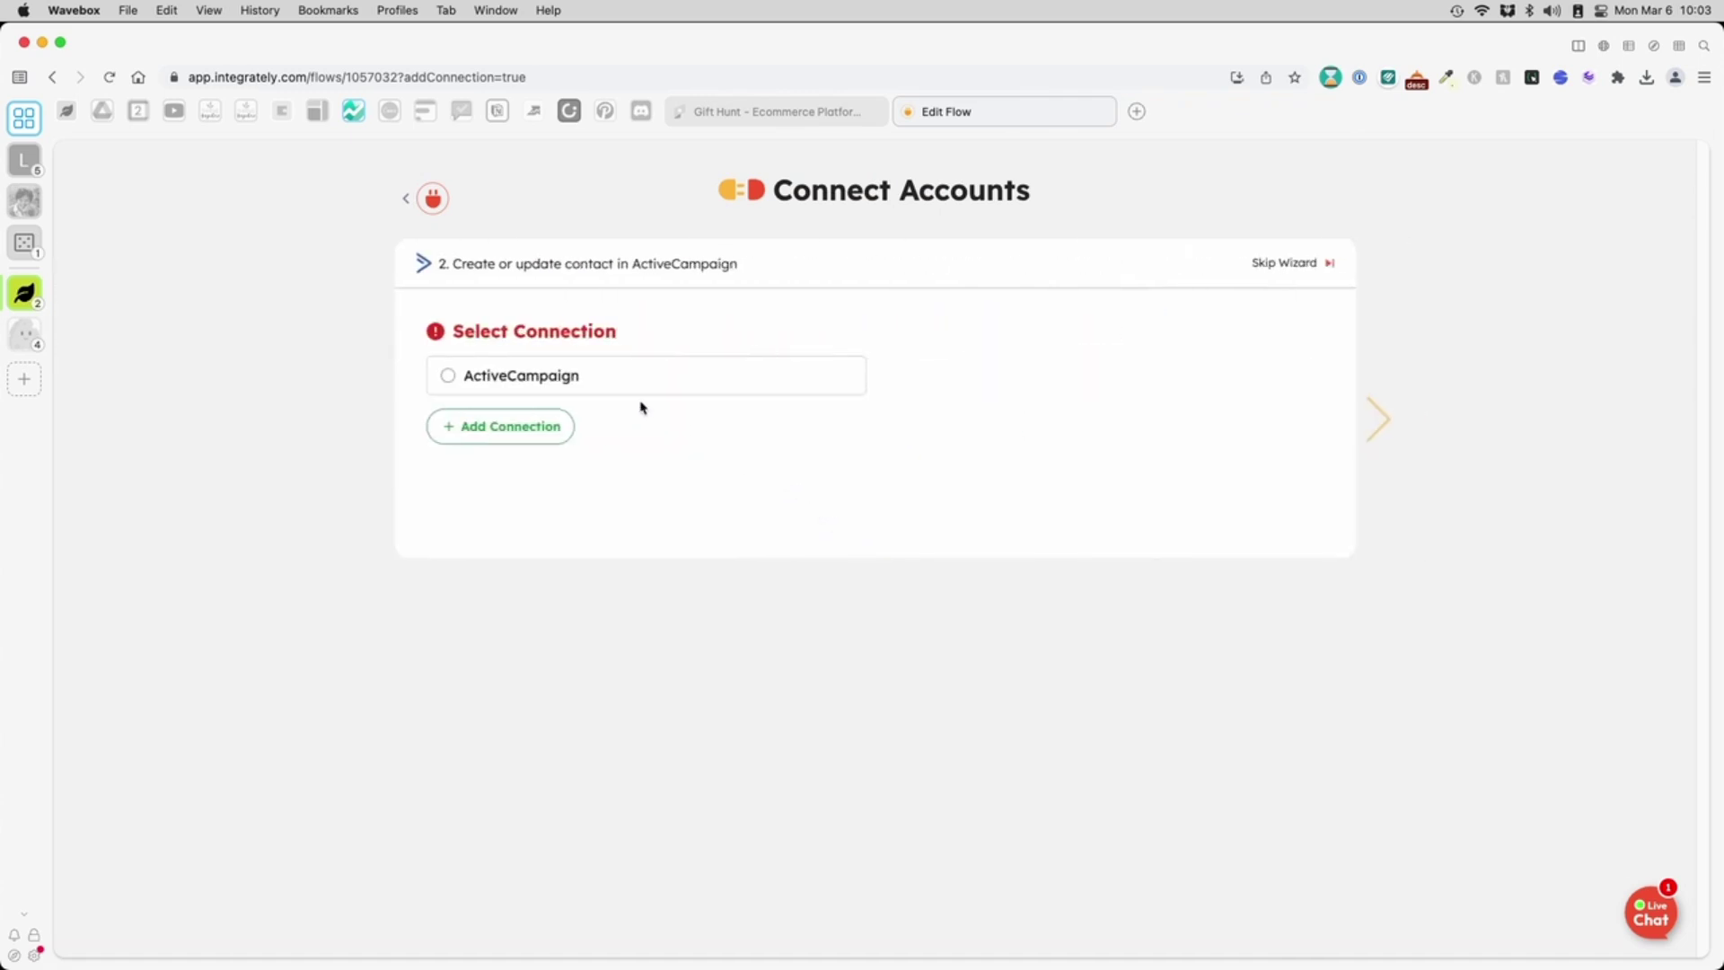
- Use the existing ActiveCampaign connection and decline adding more apps or conditions
{"action": "left_click", "coordinate": [595, 385]}
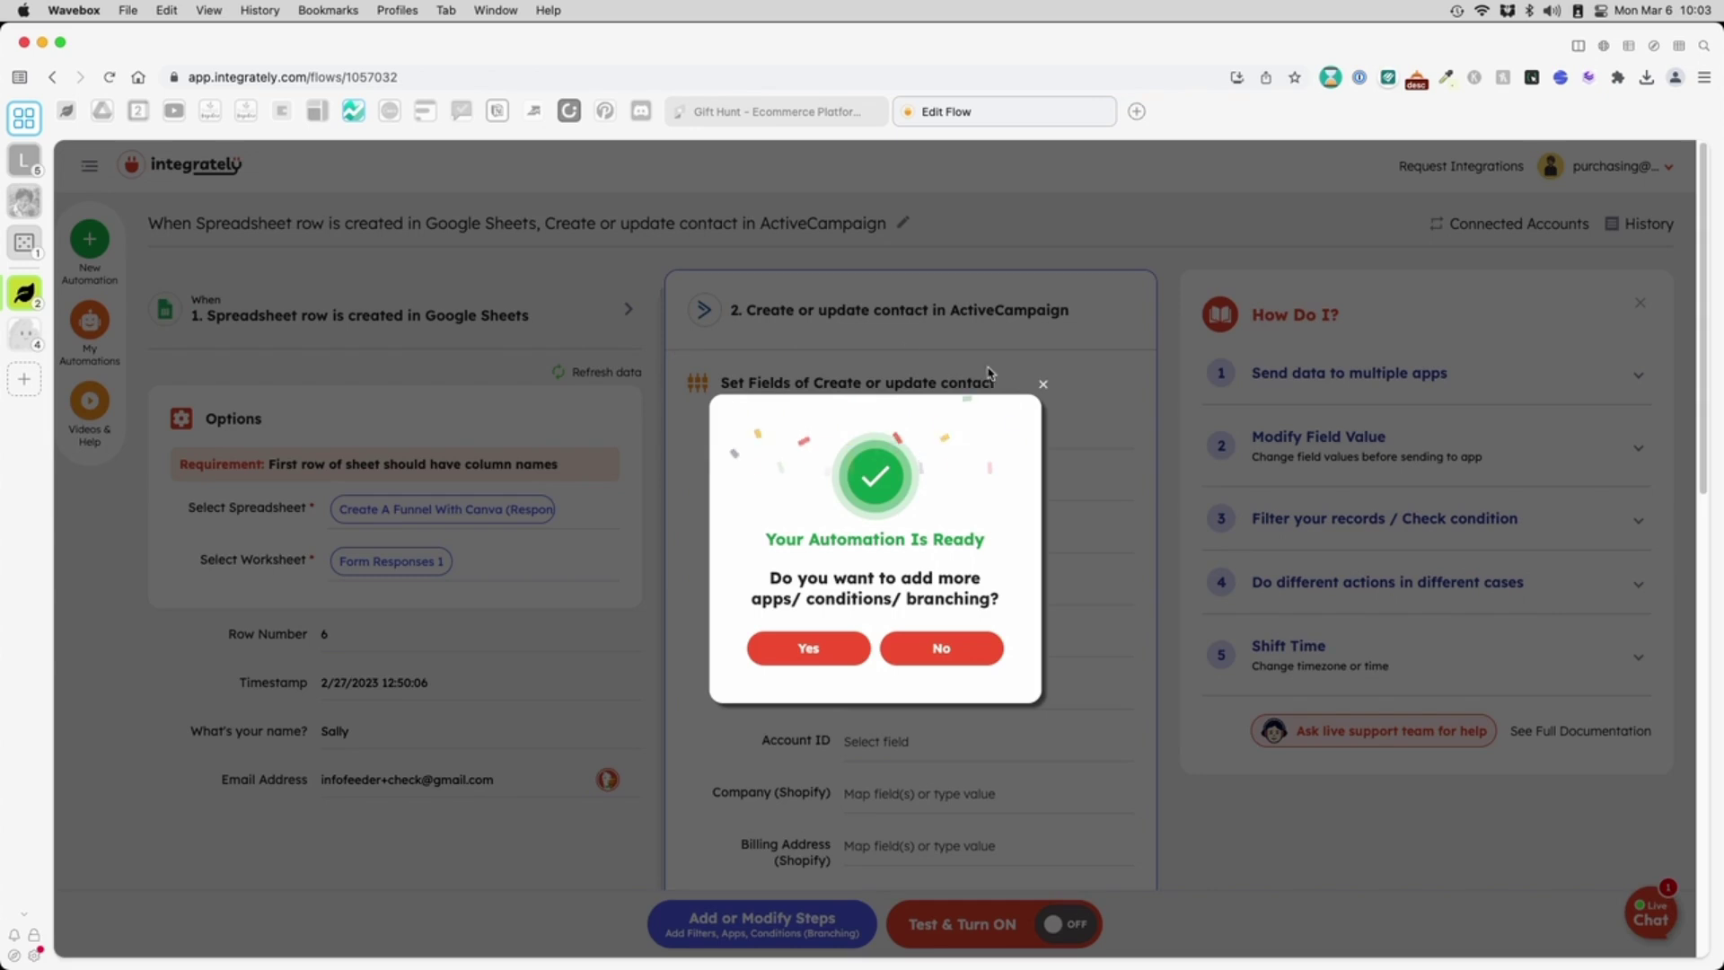
{"action": "left_click", "coordinate": [929, 647]}
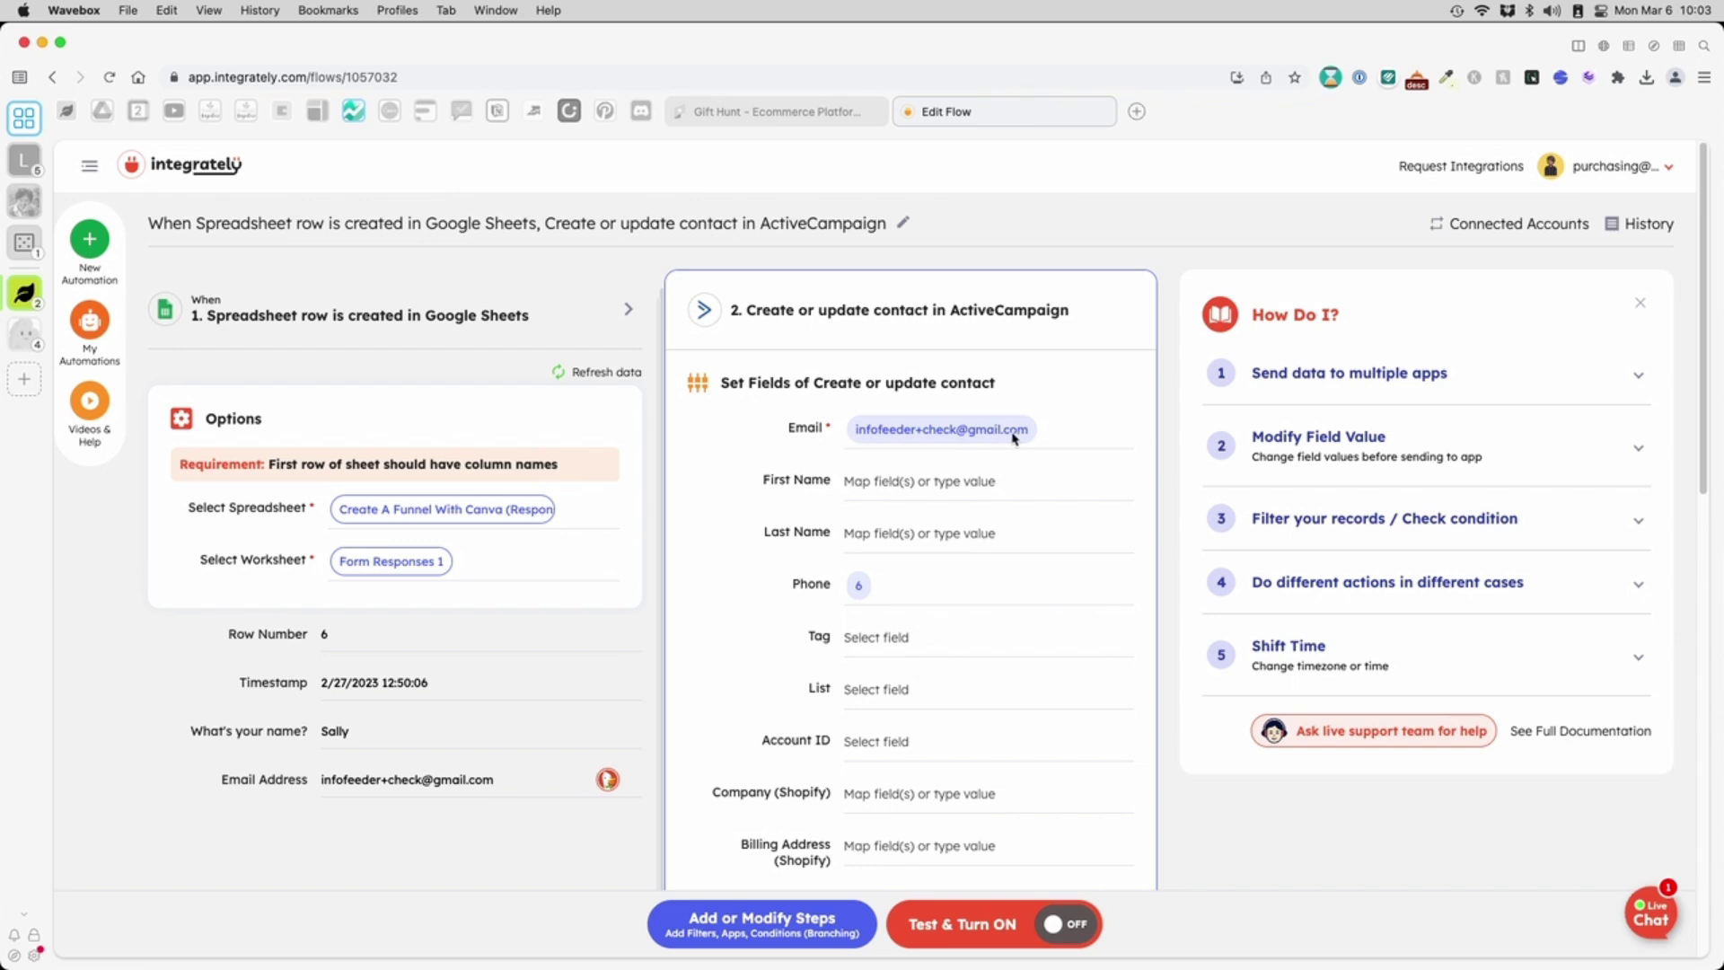
{"action": "left_click", "coordinate": [871, 482]}
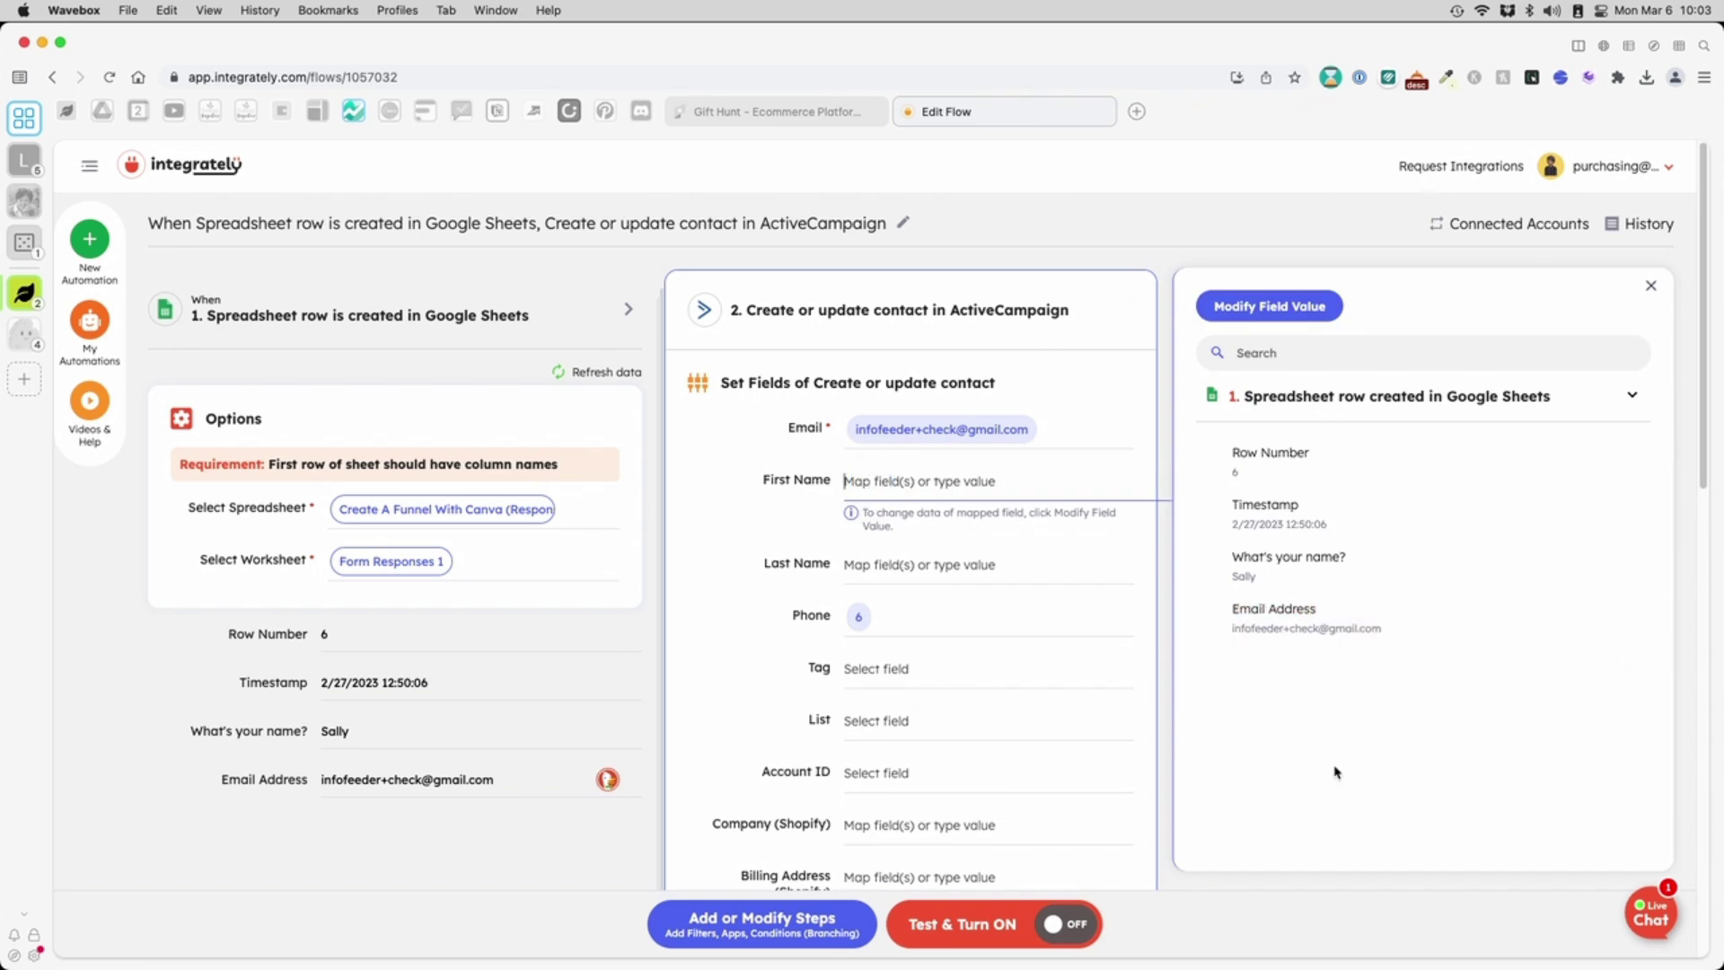
- Map 'What's your name?' to First Name and clear the row number from Phone
{"action": "mouse_move", "coordinate": [1431, 466]}
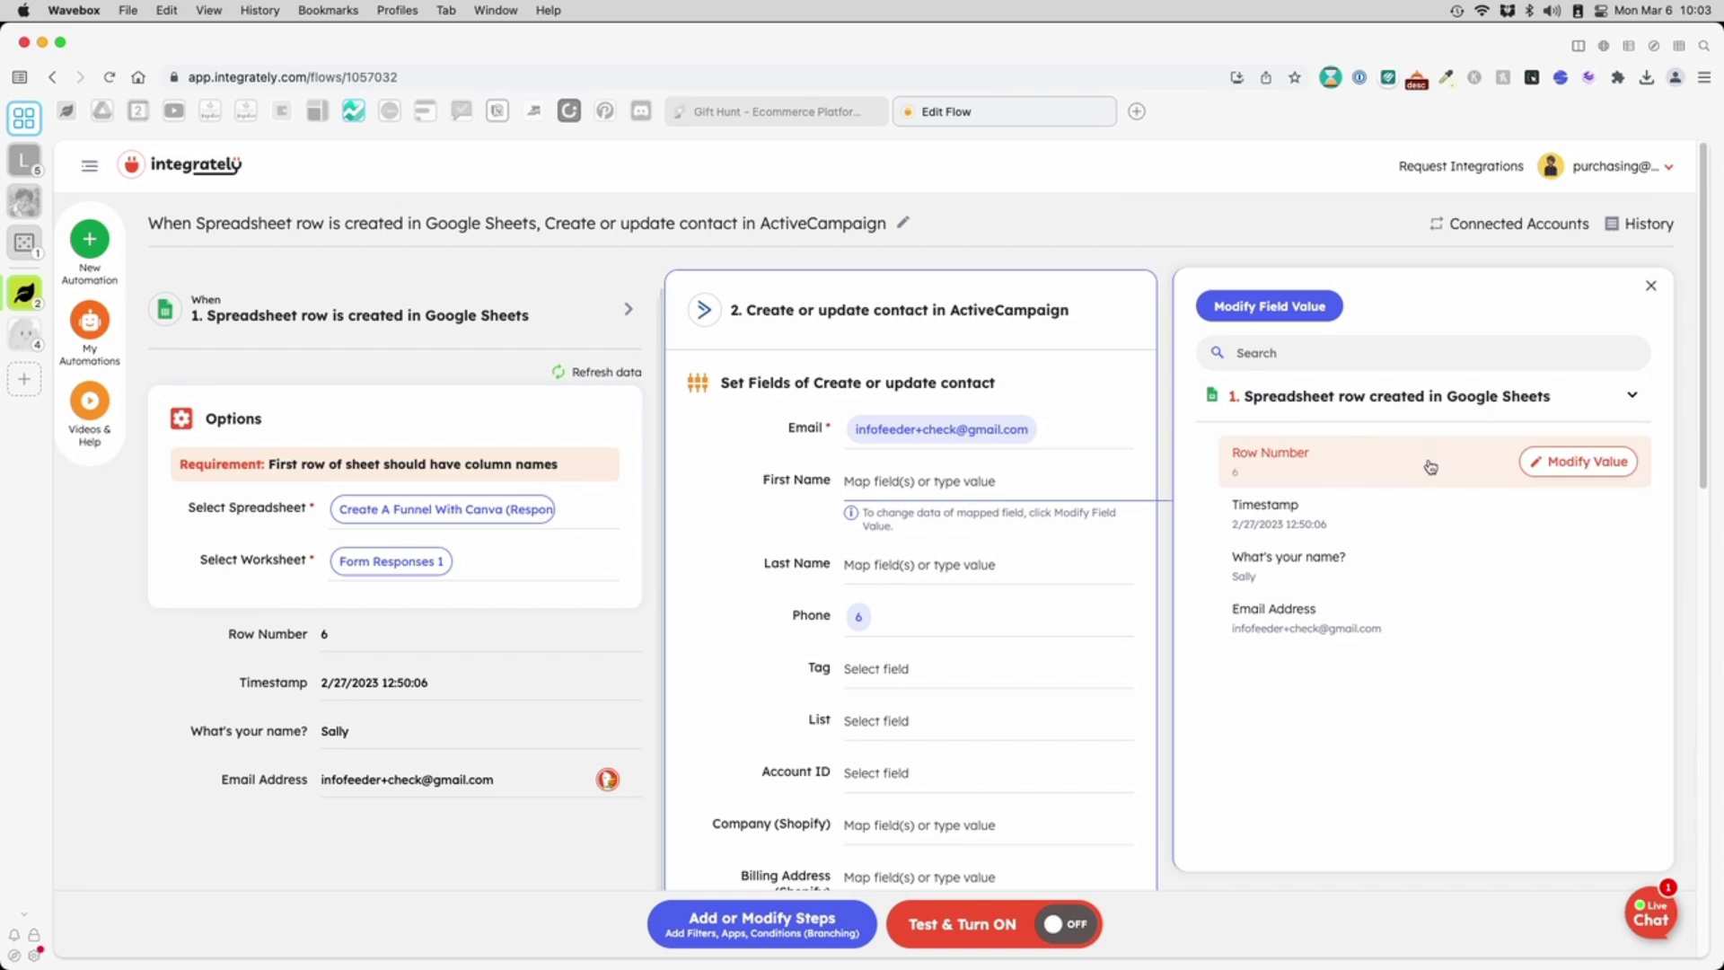
{"action": "left_click", "coordinate": [1306, 567]}
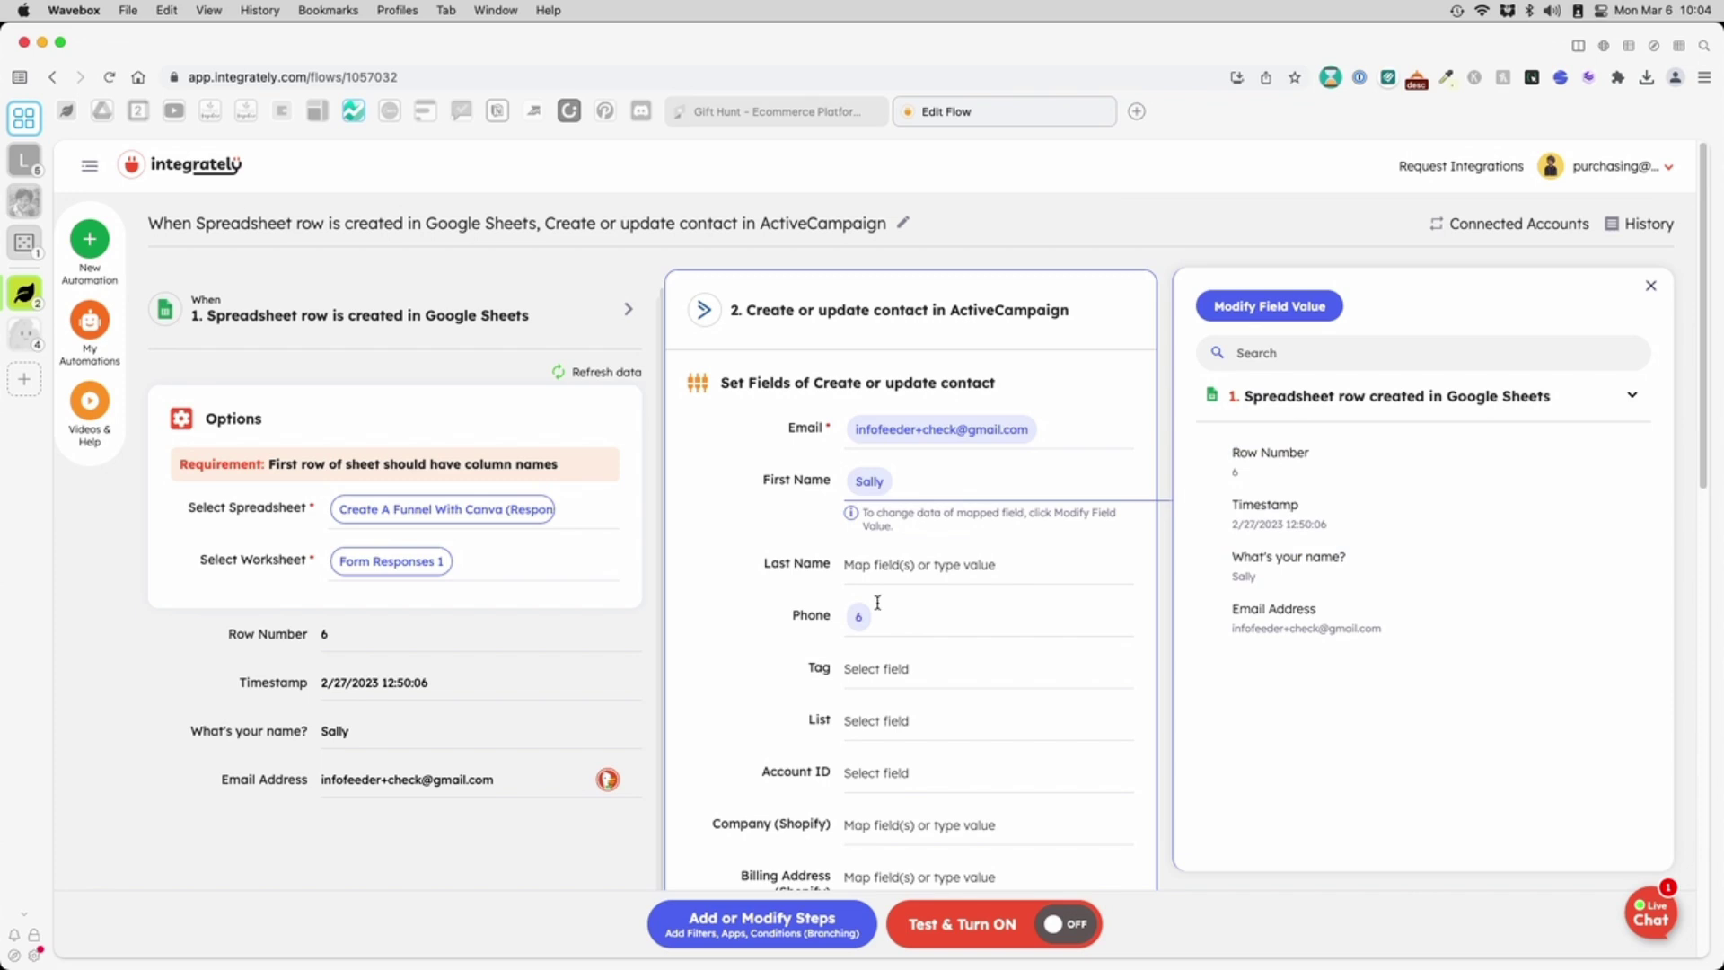
{"action": "left_click", "coordinate": [946, 604]}
{"action": "key", "text": "BackSpace"}
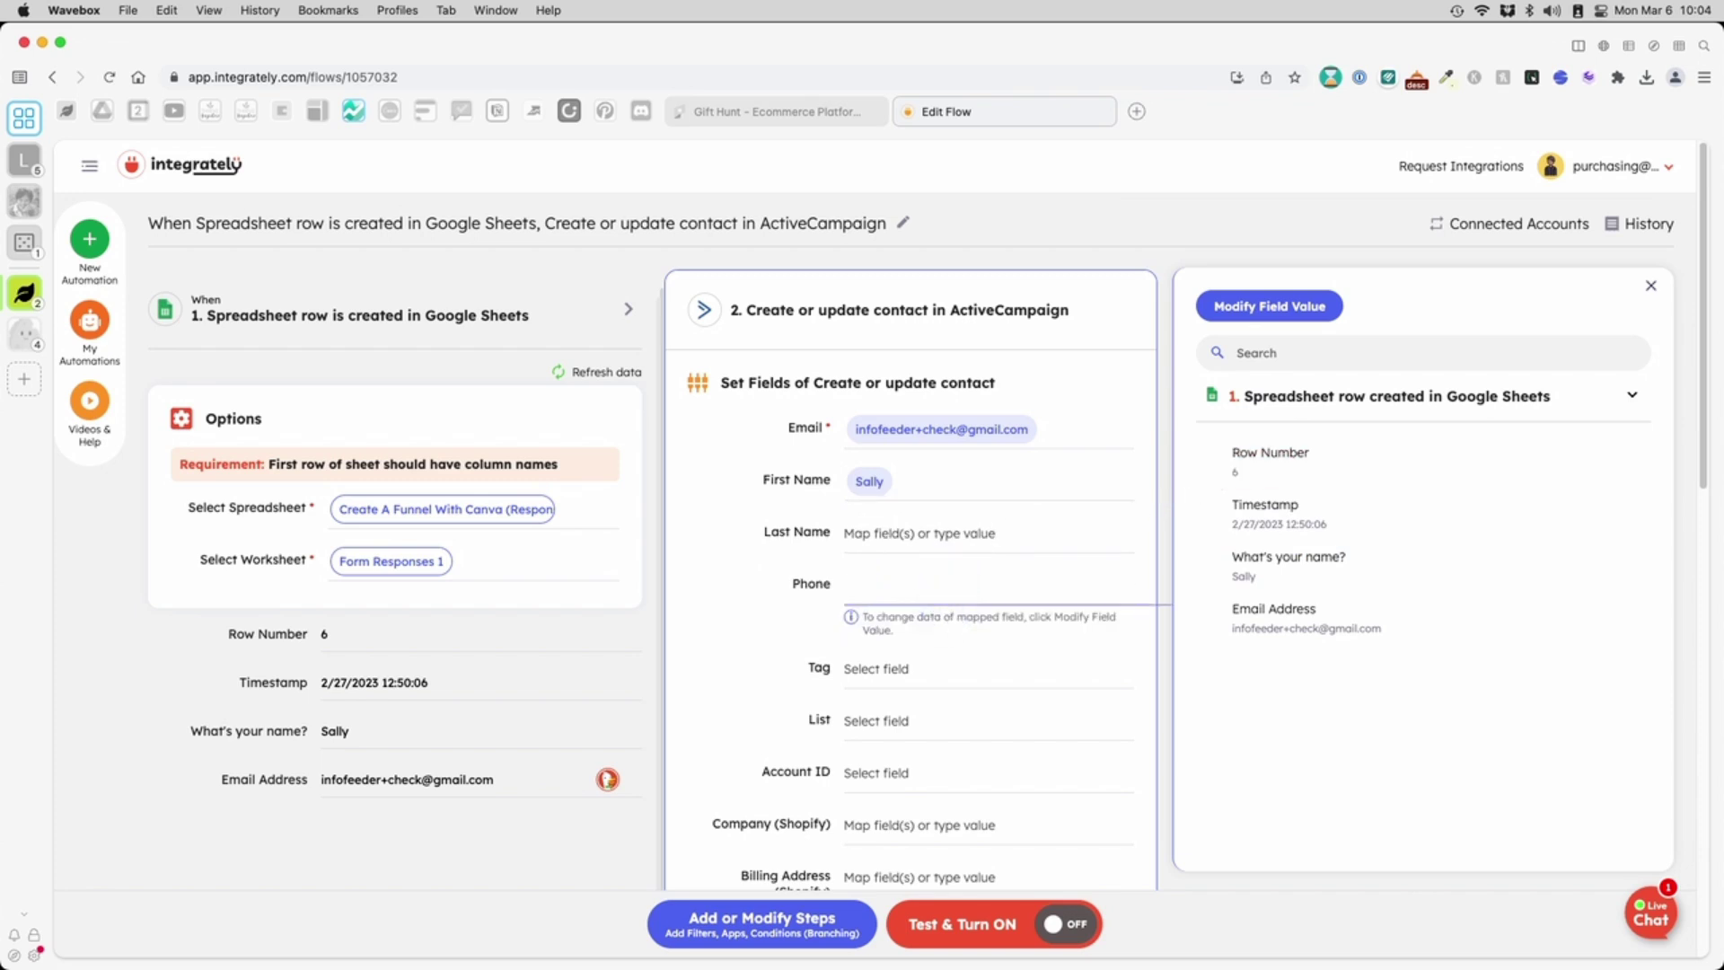
- Tag new contacts with CanvaOptIn
{"action": "left_click", "coordinate": [893, 670]}
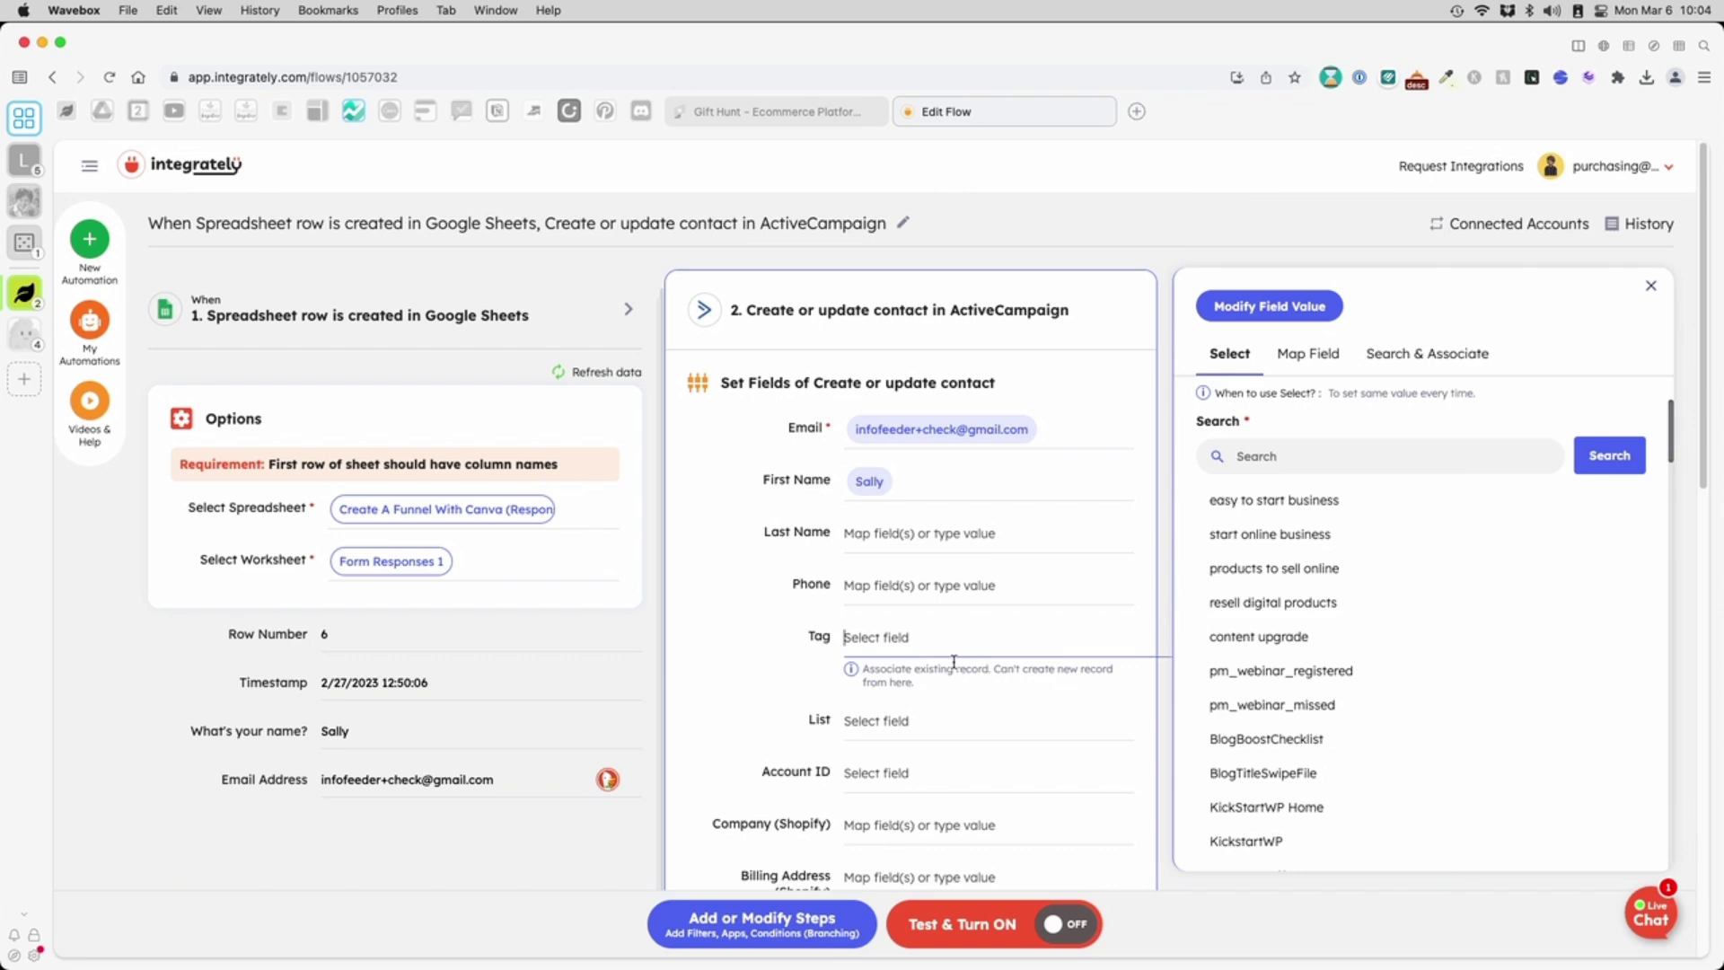
{"action": "left_click", "coordinate": [1350, 459]}
{"action": "type", "text": "co"}
{"action": "left_click", "coordinate": [1602, 457]}
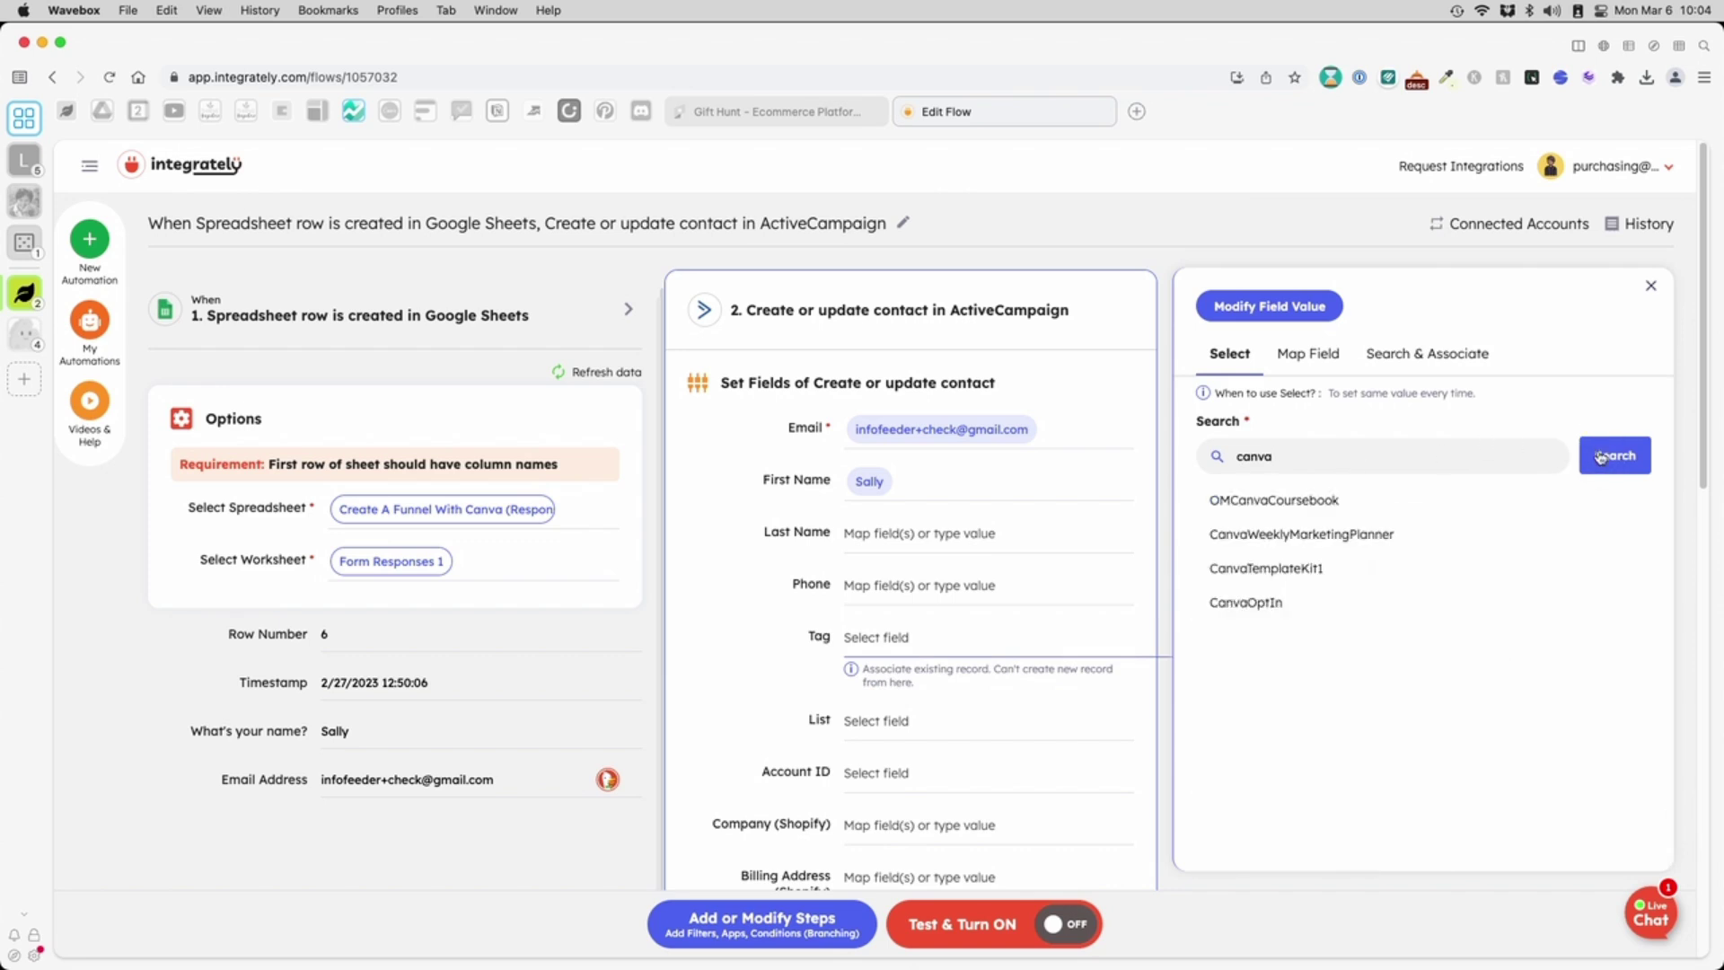
{"action": "left_click", "coordinate": [1257, 602]}
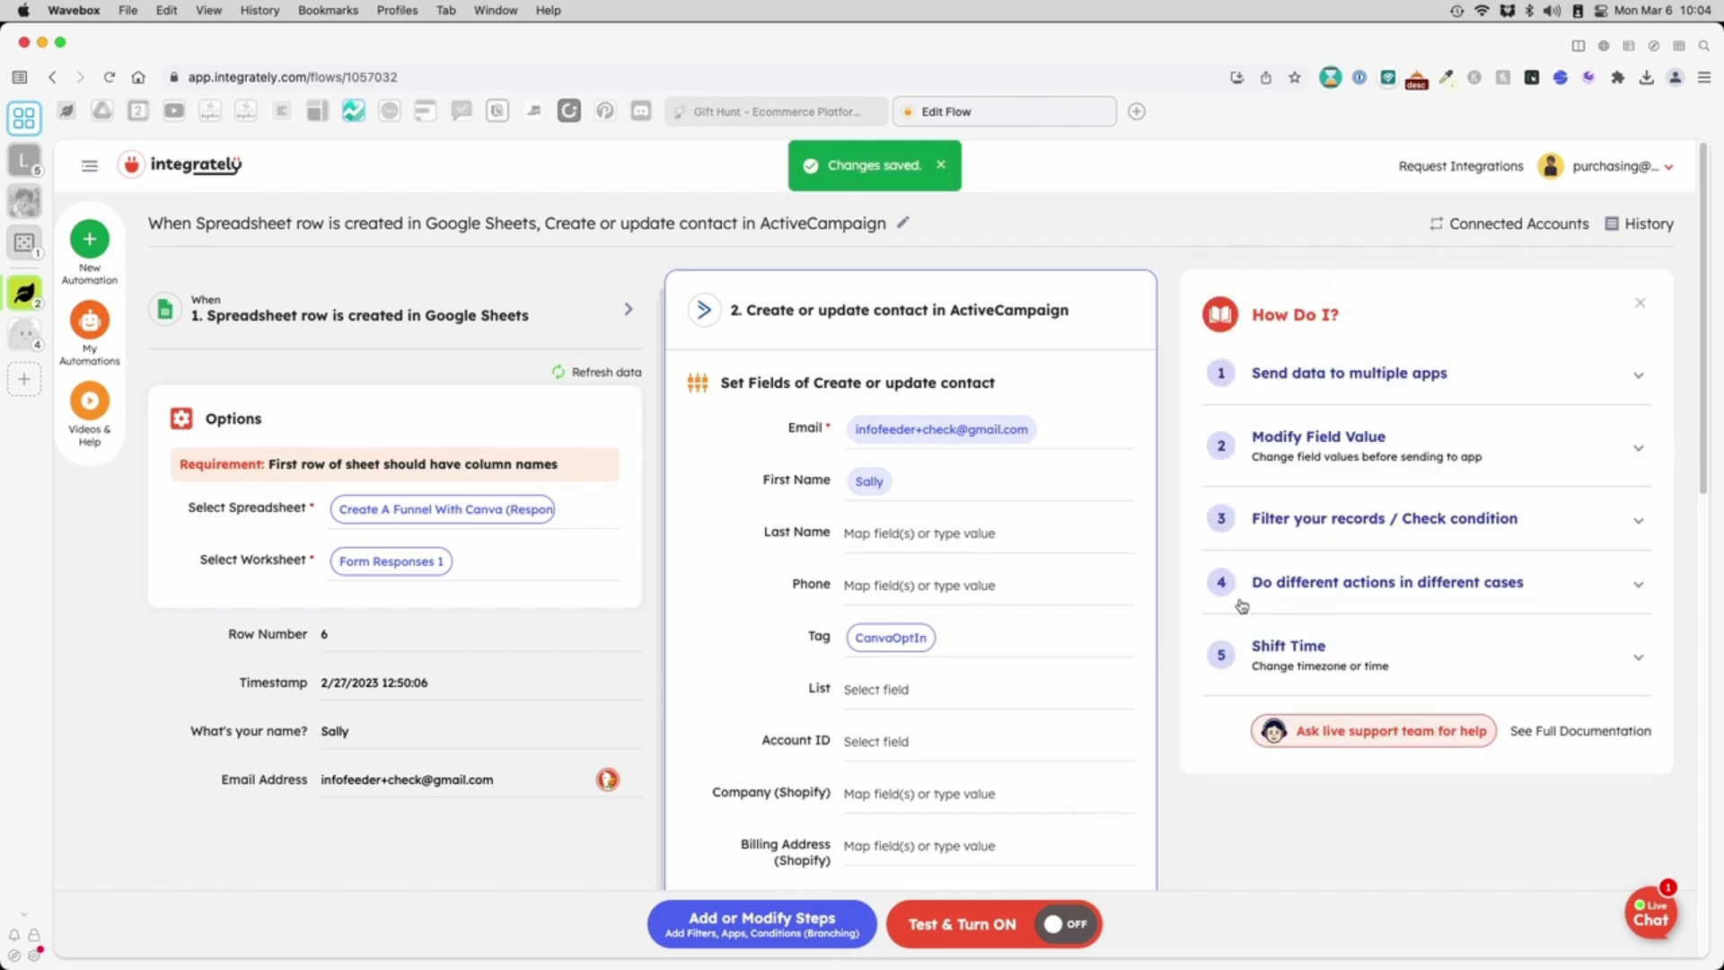
- Add contacts to the Thrive Anywhere Master list, then test and turn on the automation
{"action": "left_click", "coordinate": [922, 687]}
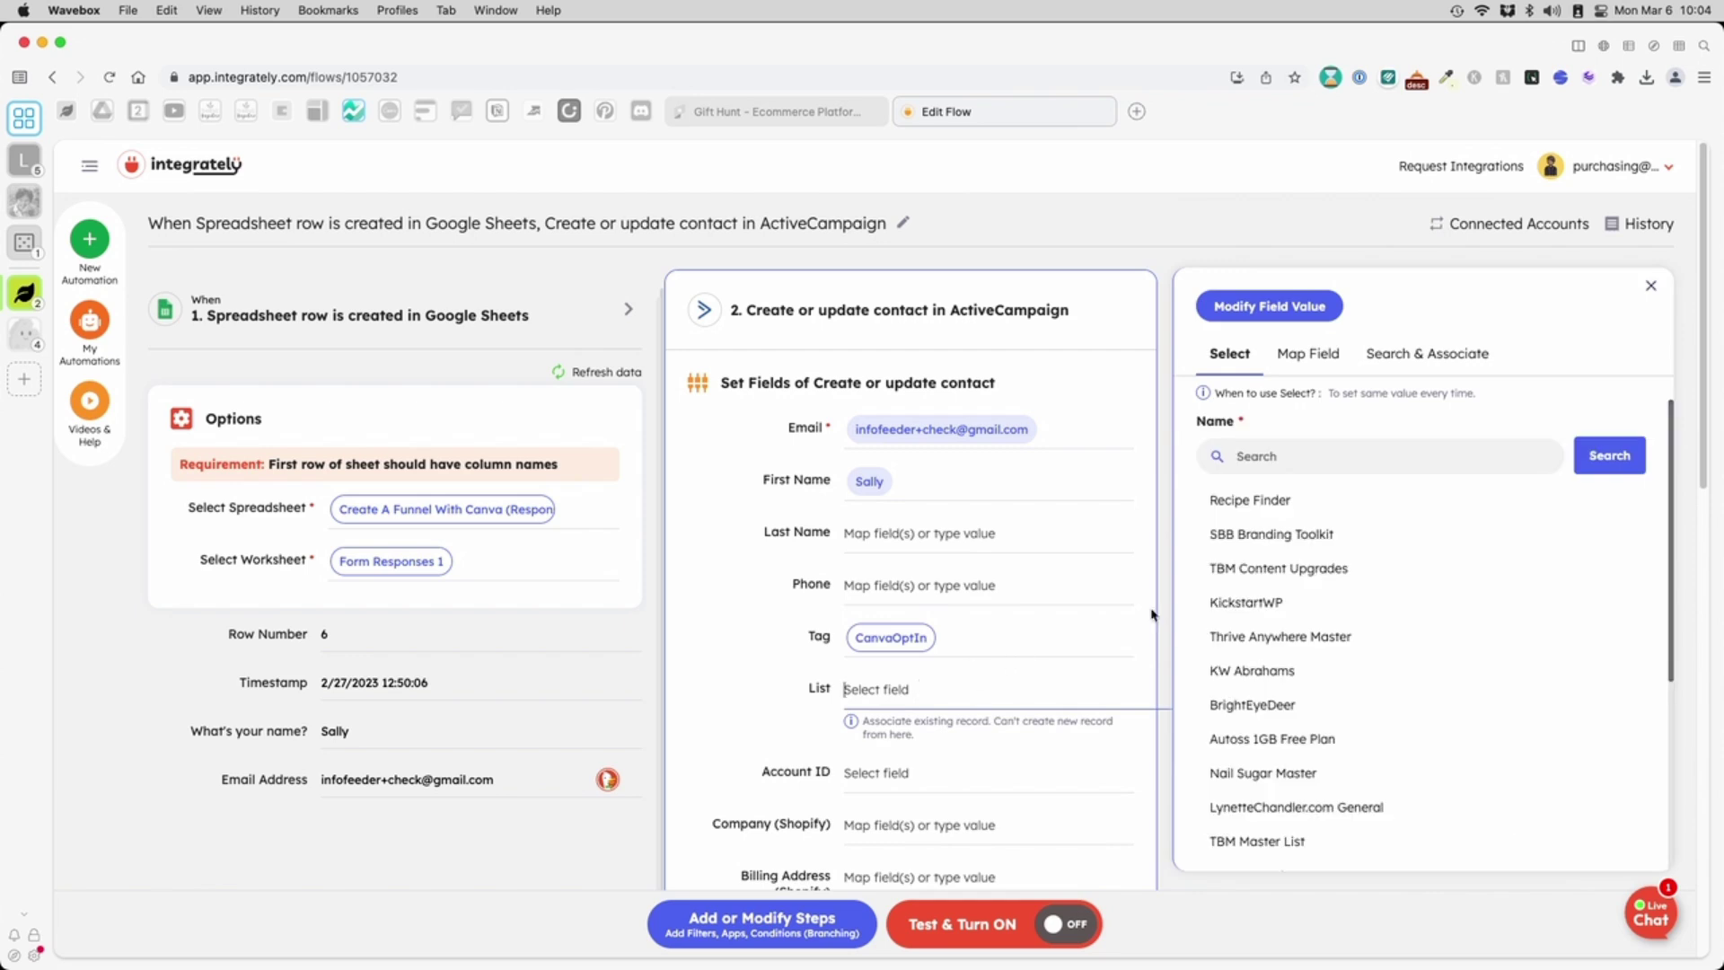
{"action": "left_click", "coordinate": [1286, 634]}
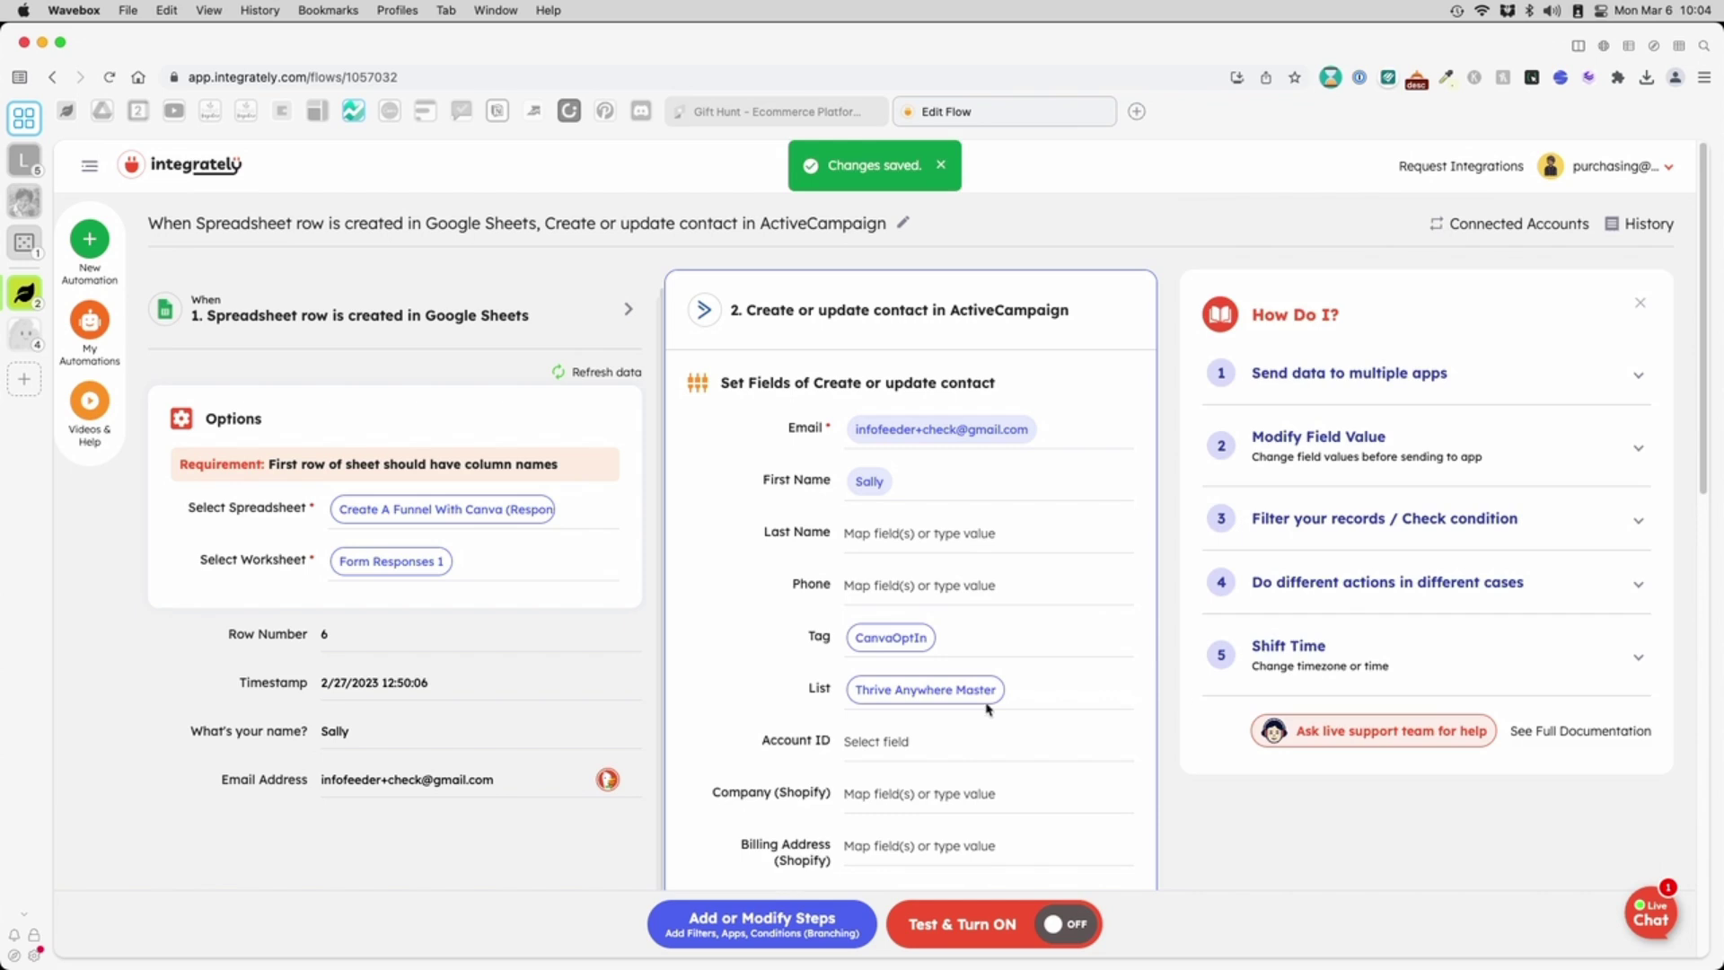
{"action": "scroll", "coordinate": [1016, 660], "scroll_direction": "down", "scroll_amount": 1}
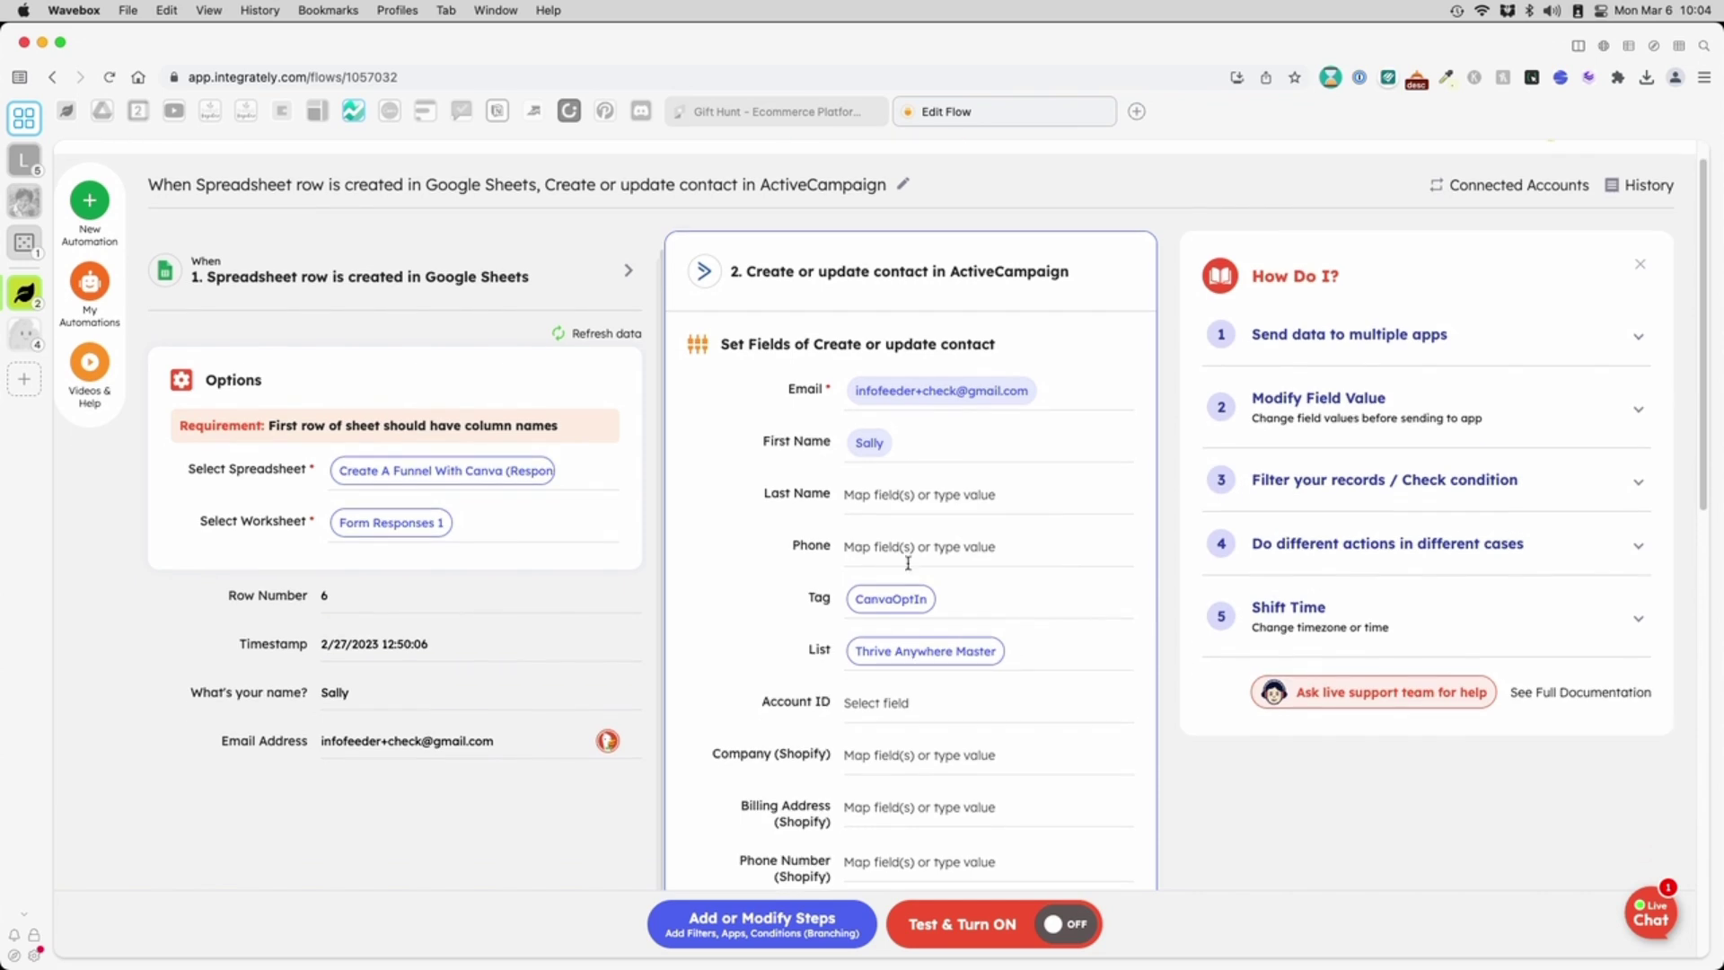
{"action": "scroll", "coordinate": [910, 795], "scroll_direction": "down", "scroll_amount": 5}
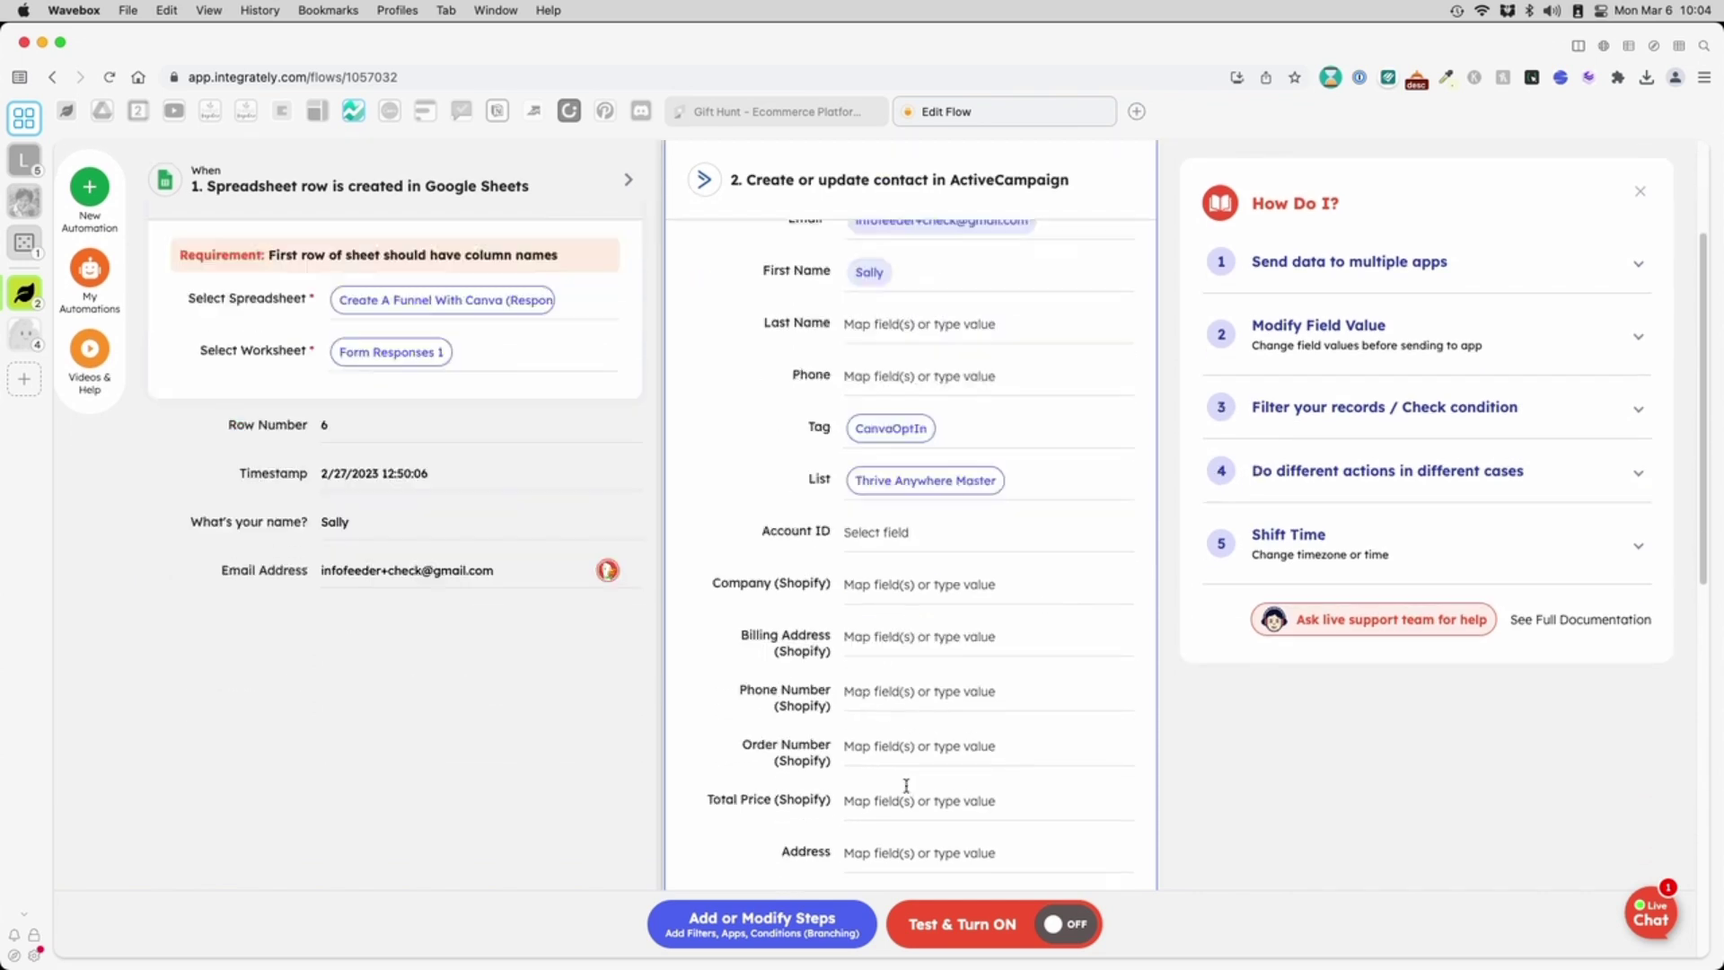
{"action": "scroll", "coordinate": [959, 742], "scroll_direction": "down", "scroll_amount": 1}
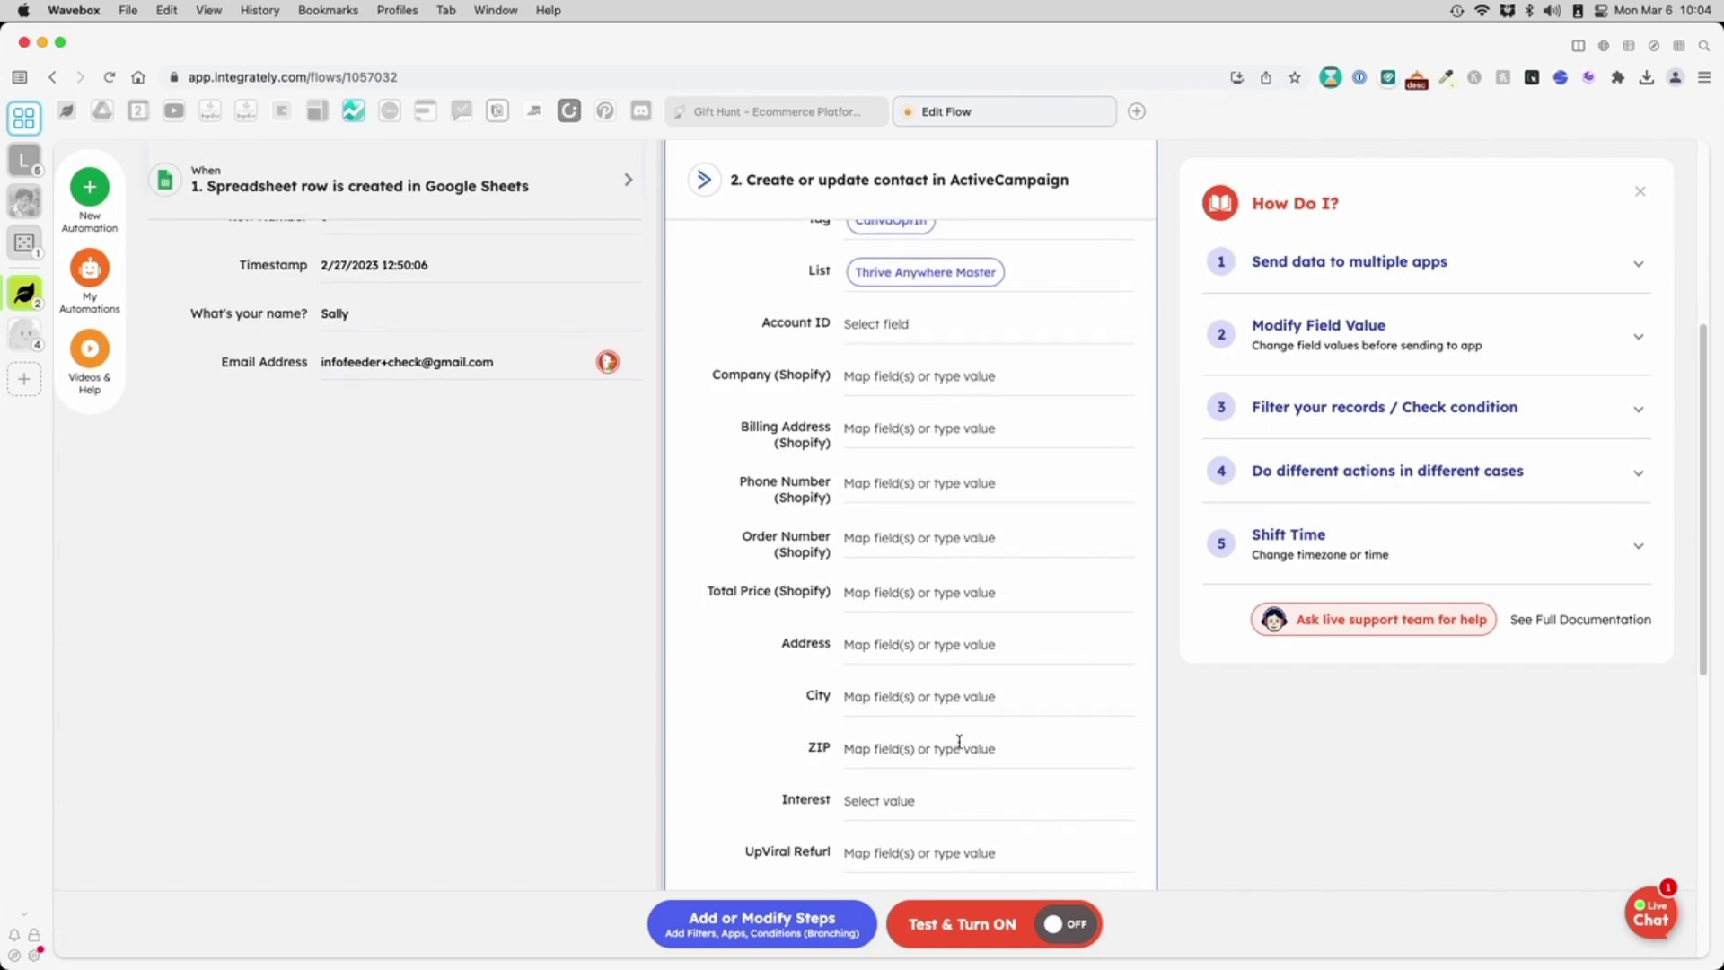
{"action": "scroll", "coordinate": [956, 789], "scroll_direction": "down", "scroll_amount": 1}
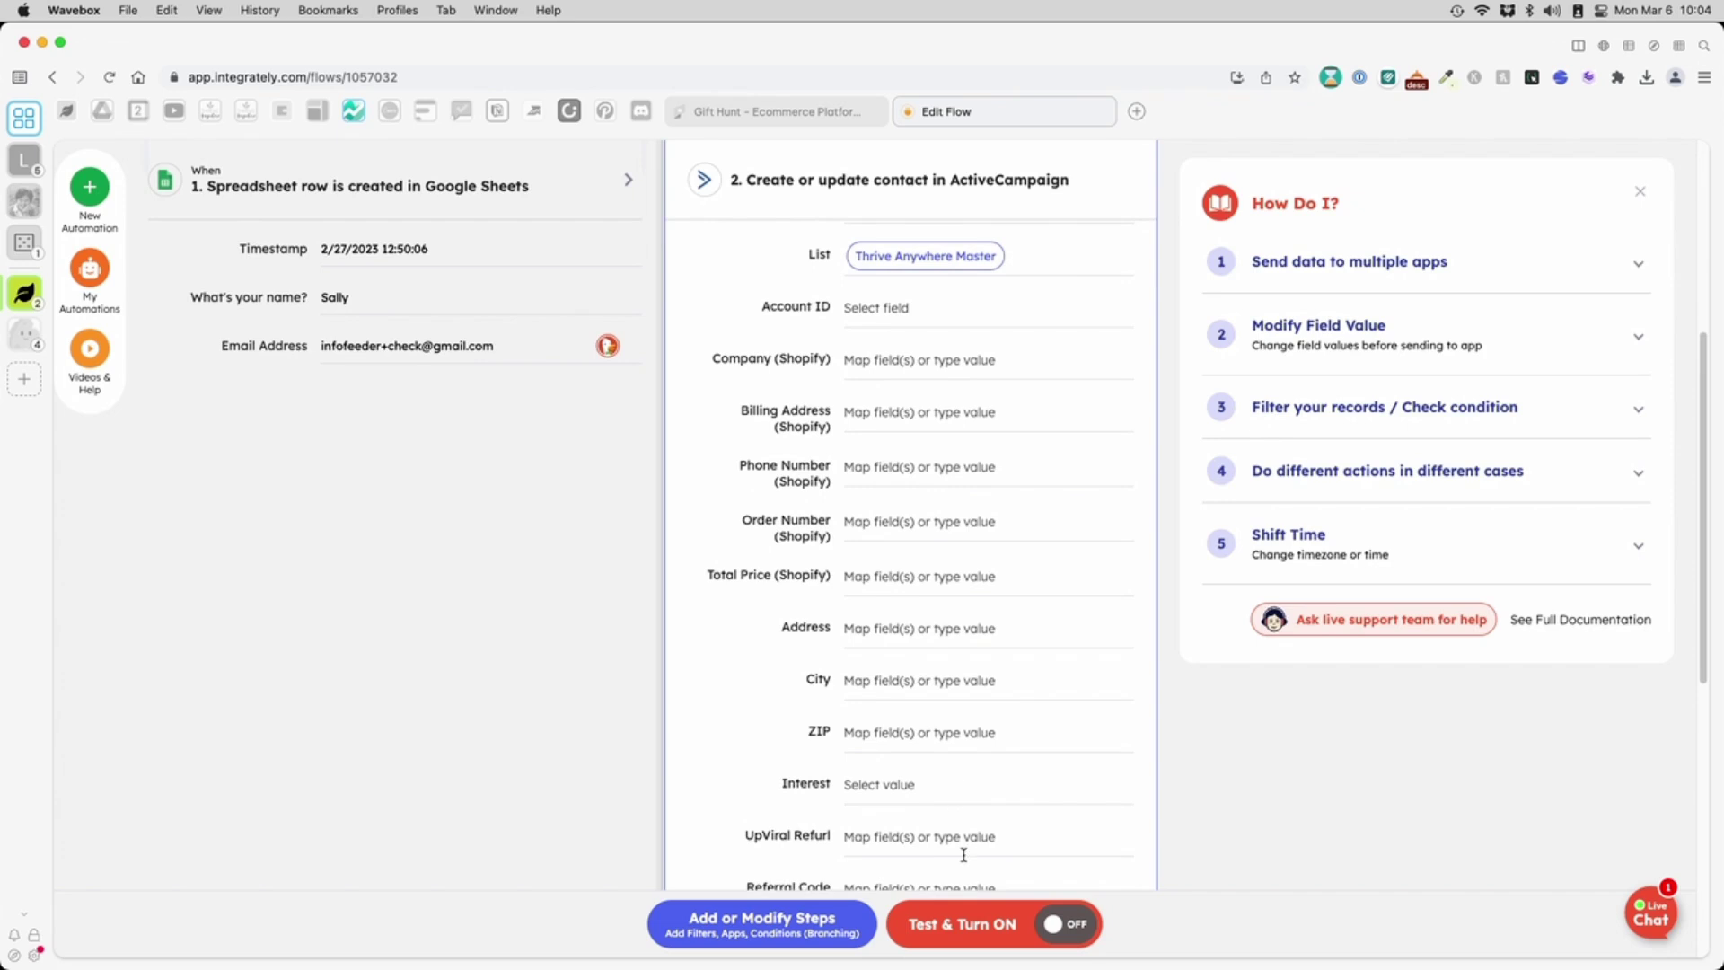
{"action": "left_click", "coordinate": [961, 934]}
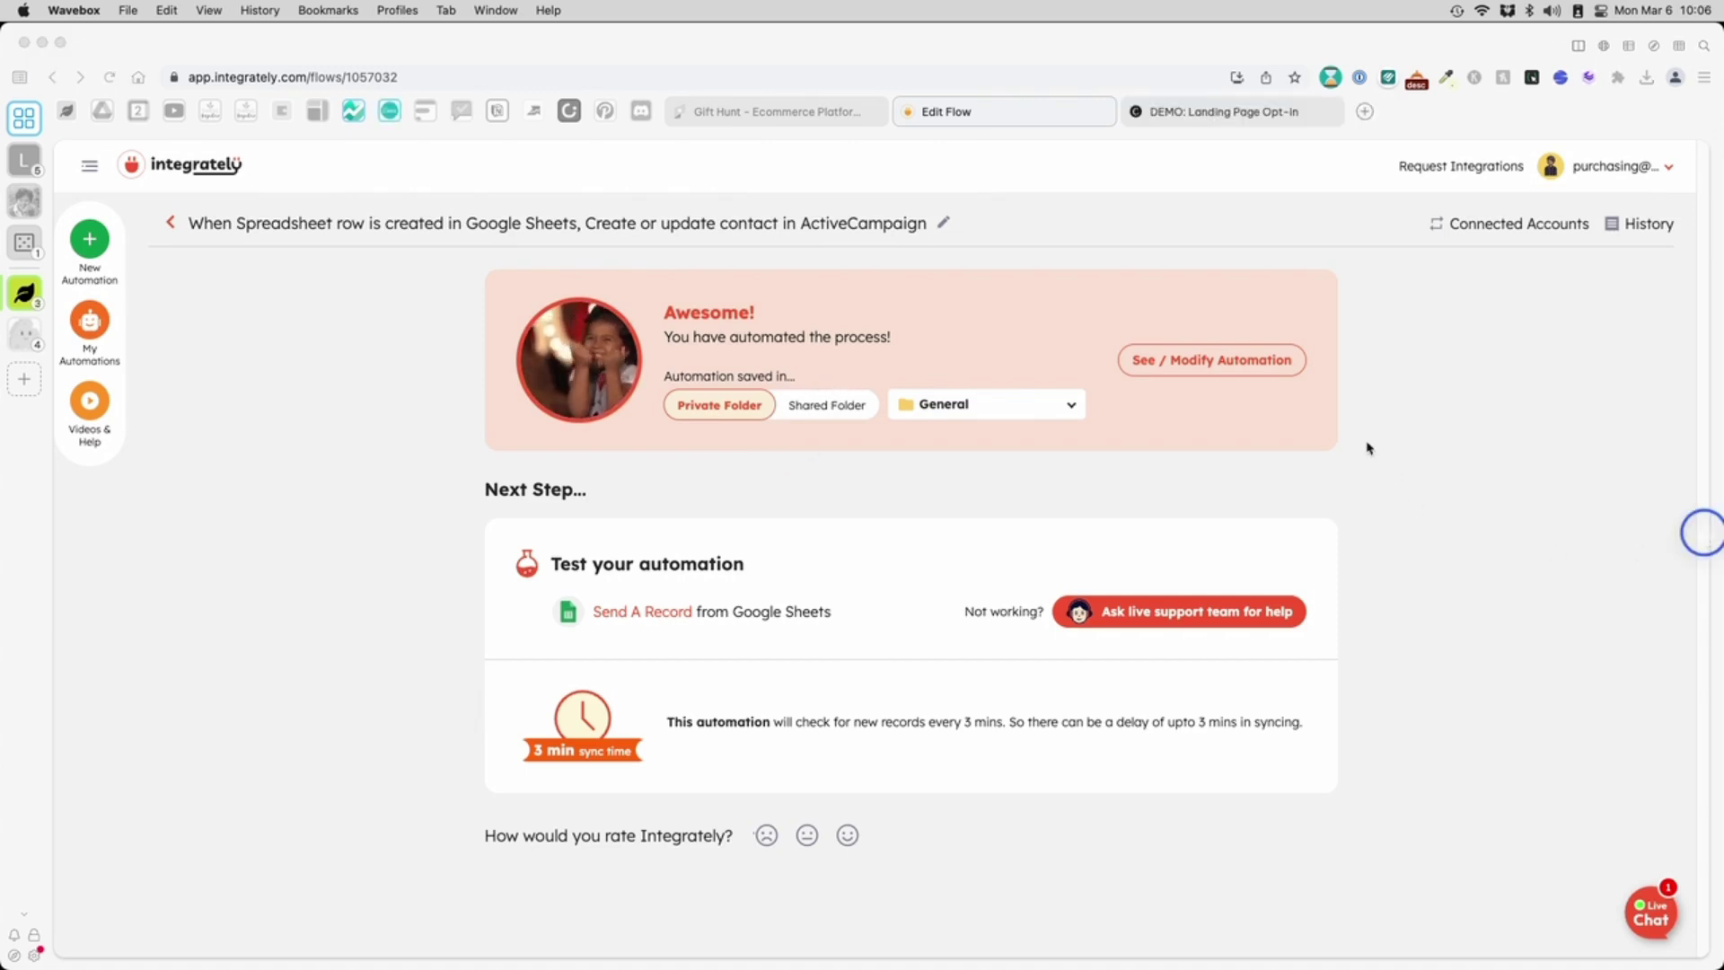
- Switch to the 'DEMO: Landing Page Opt-in' browser tab
{"action": "left_click", "coordinate": [1244, 118]}
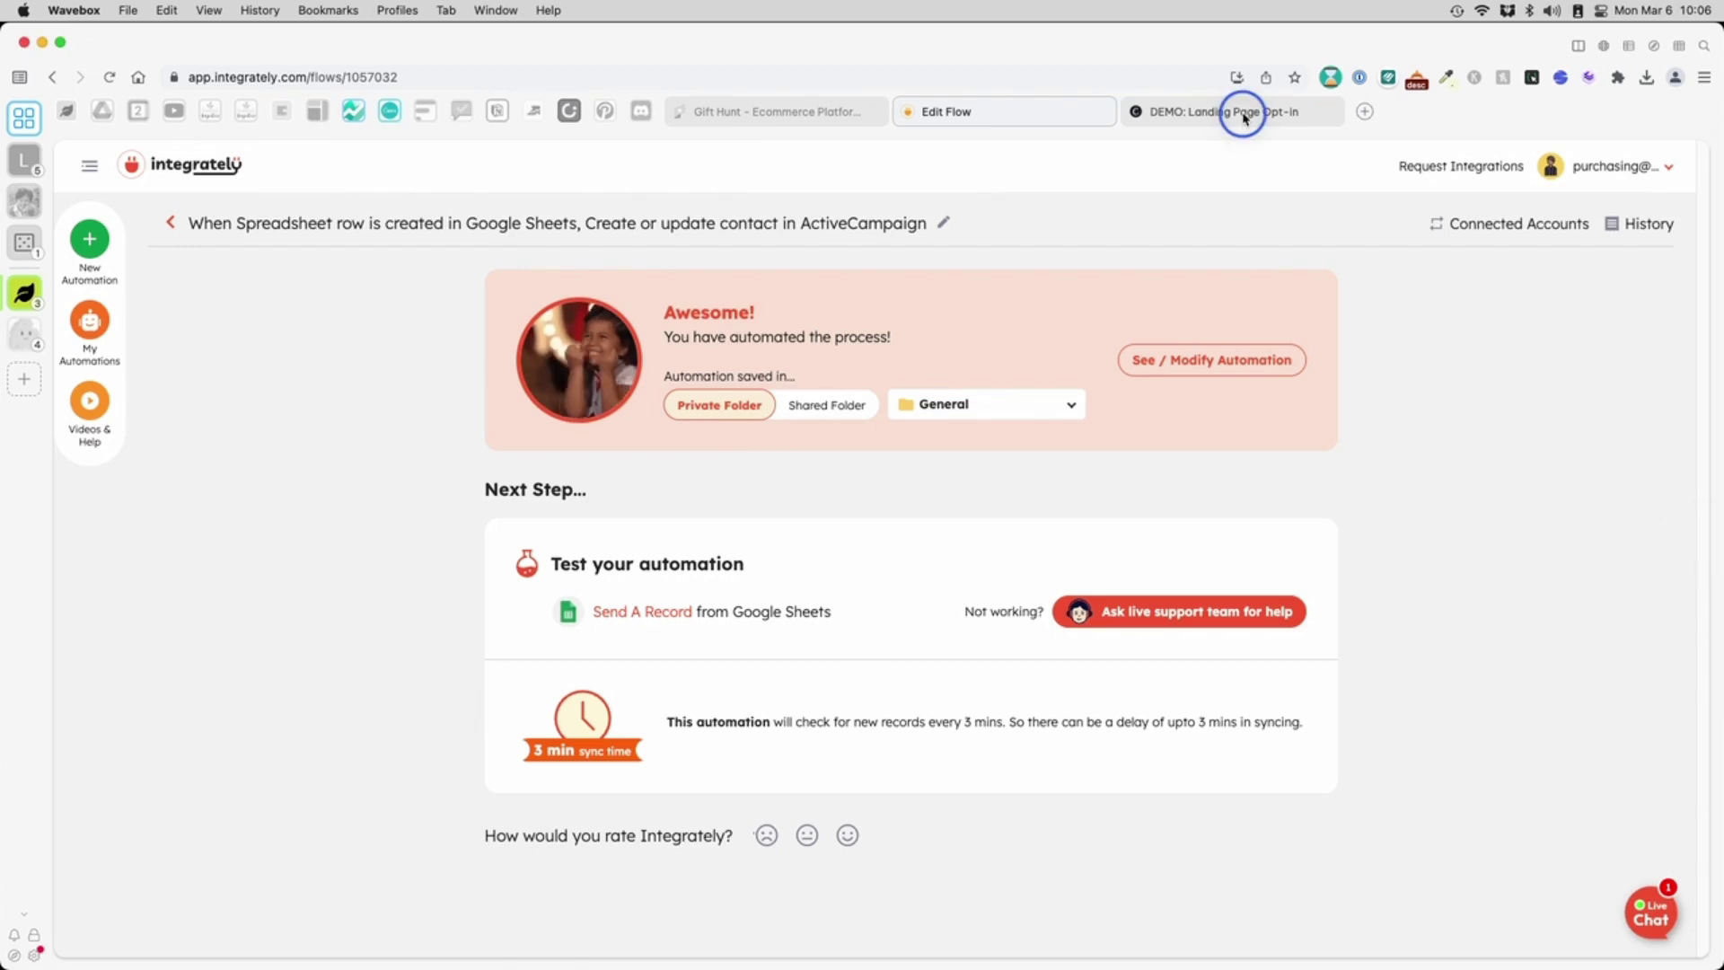
- From the Canva landing page, submit the opt-in form with a test email address and first name
{"action": "left_click", "coordinate": [1245, 118]}
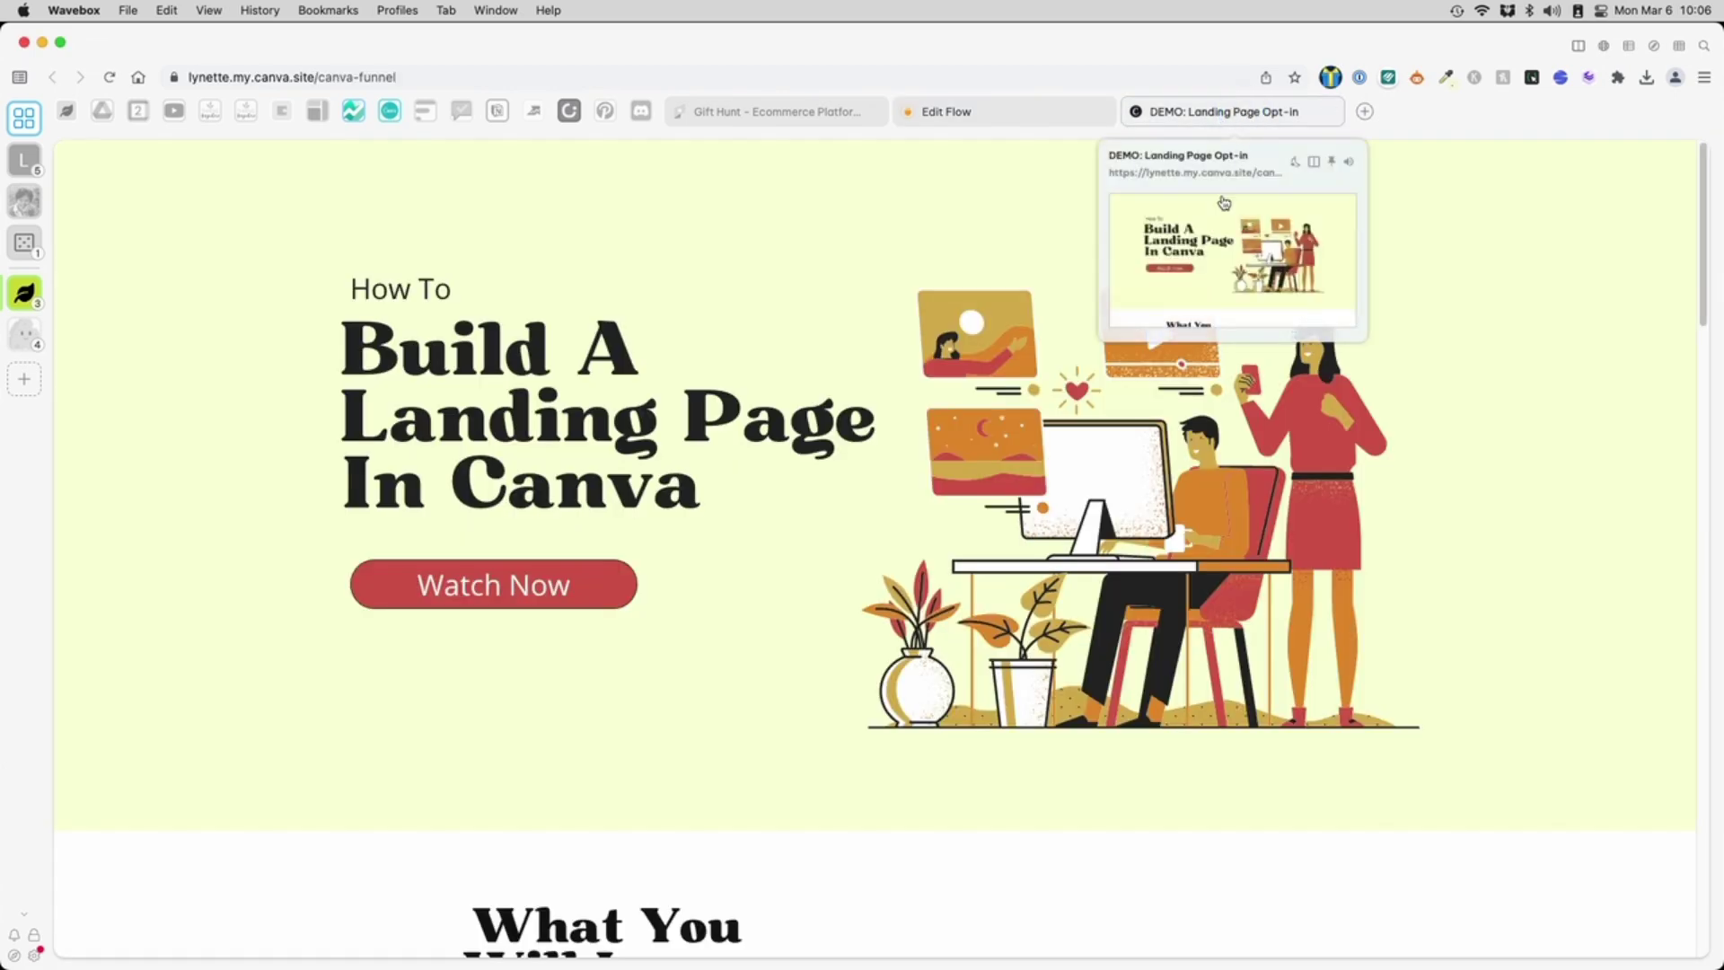
{"action": "left_click", "coordinate": [562, 585]}
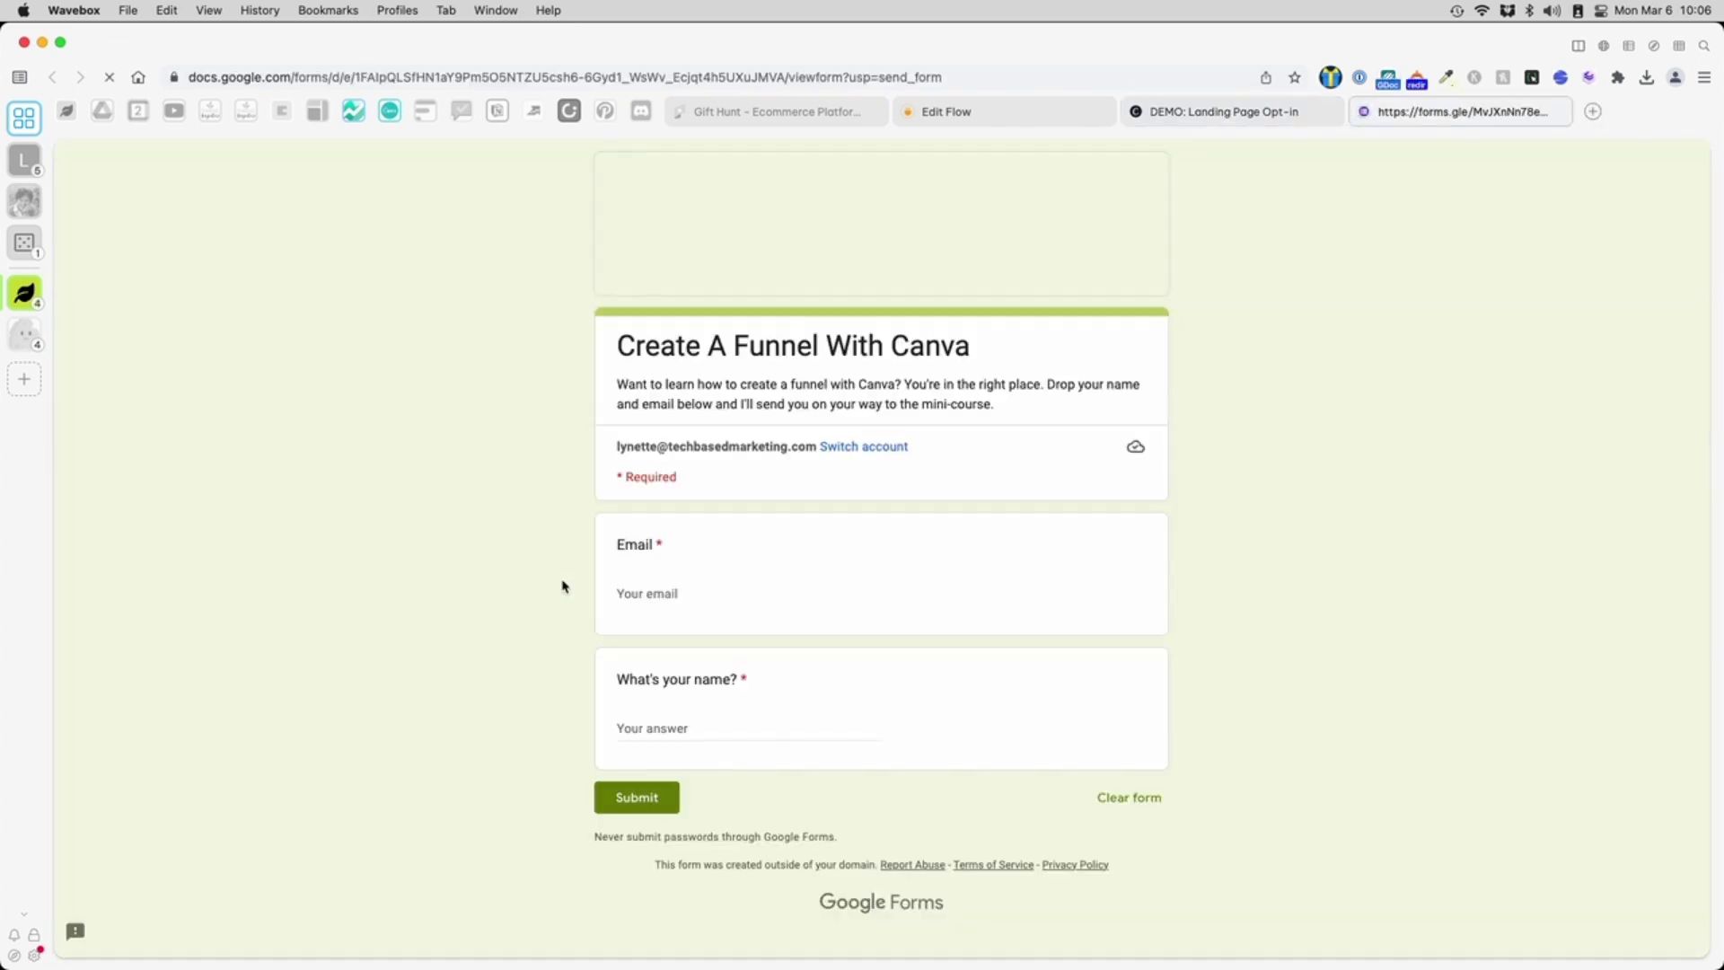
{"action": "left_click", "coordinate": [714, 592]}
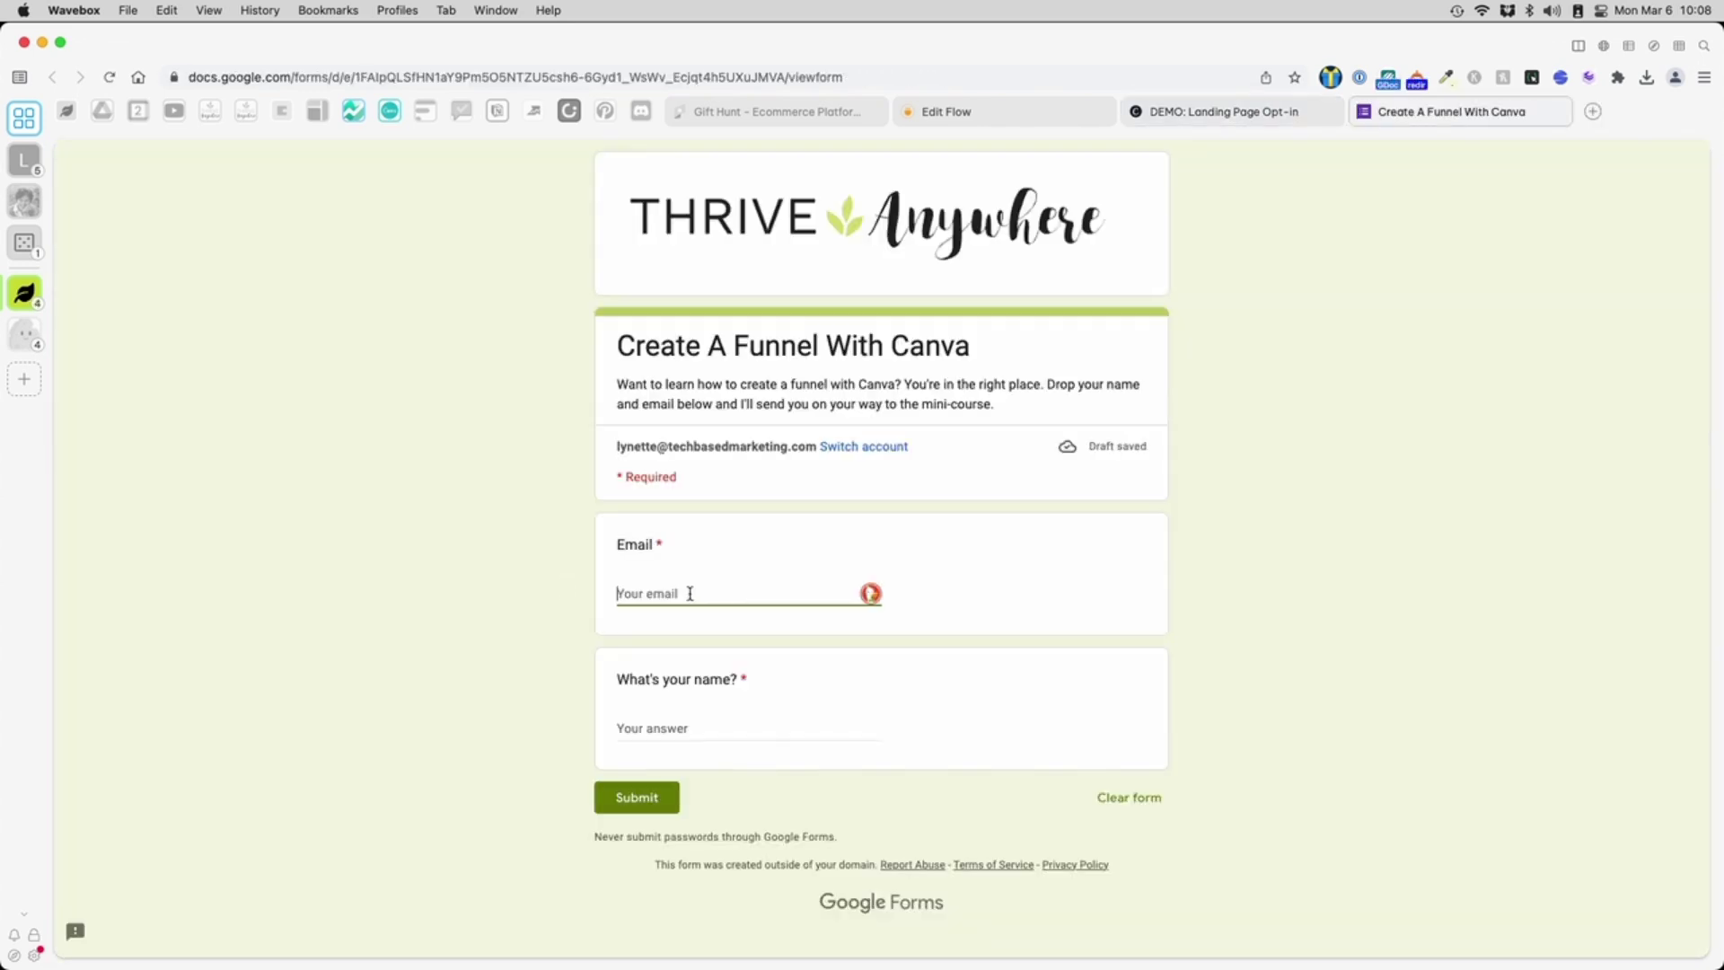
{"action": "key", "text": "Tab"}
{"action": "type", "text": "Betty"}
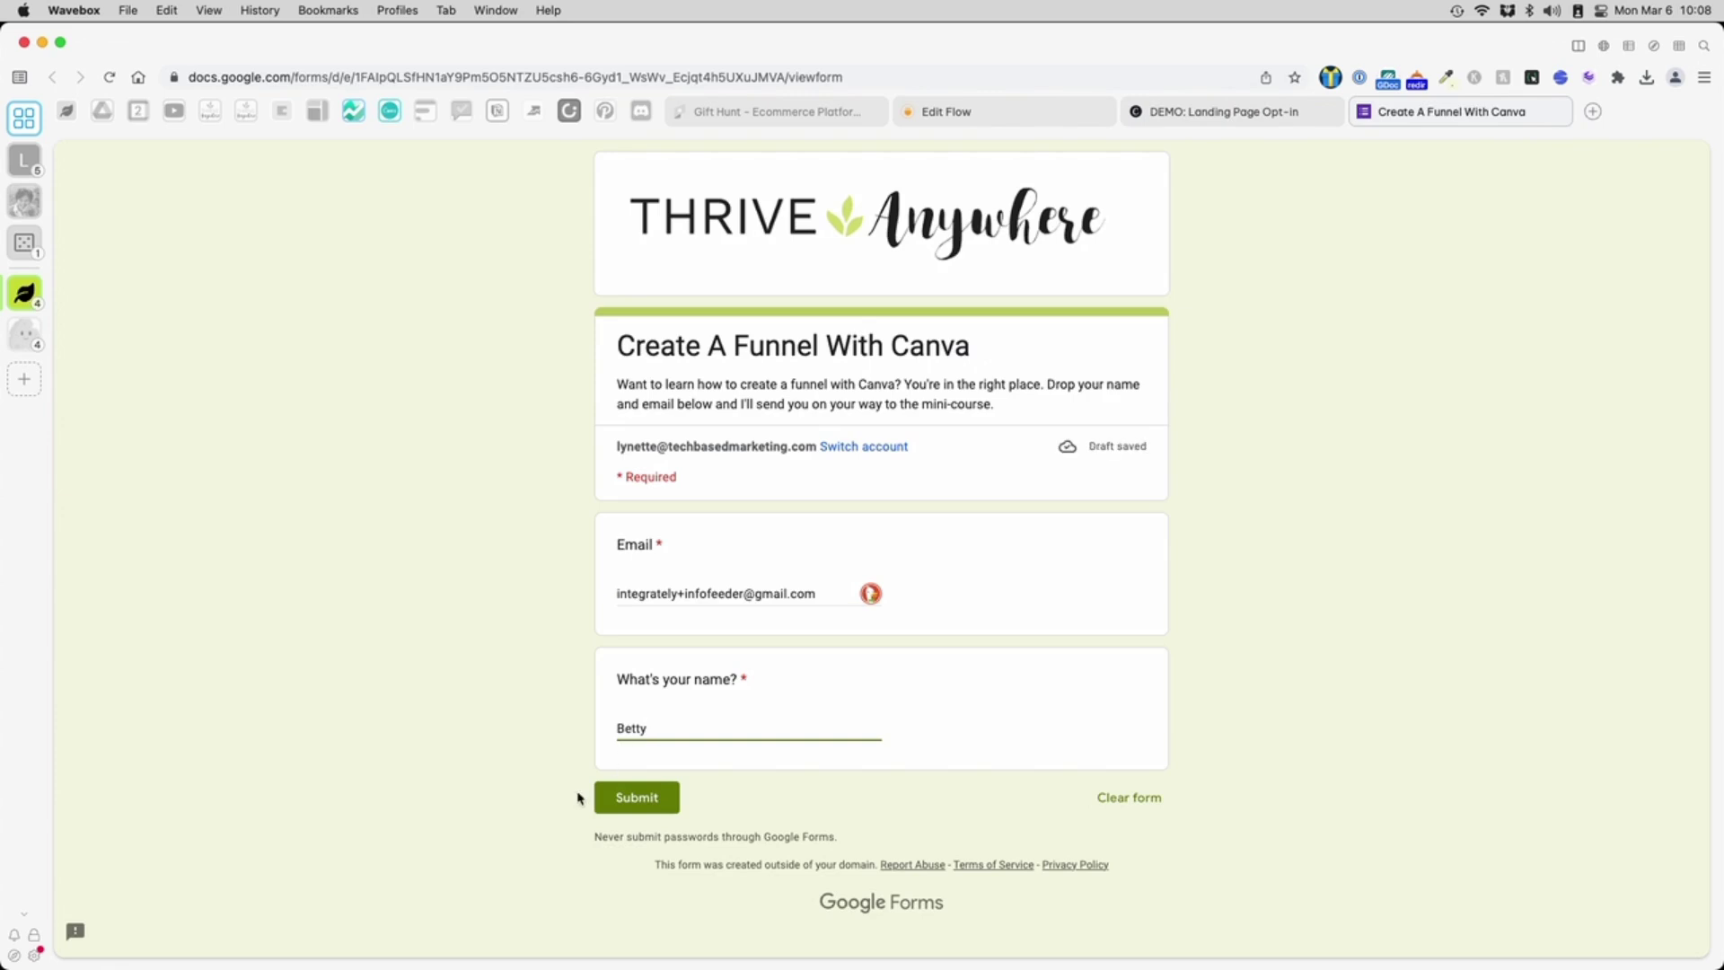
{"action": "left_click", "coordinate": [631, 802]}
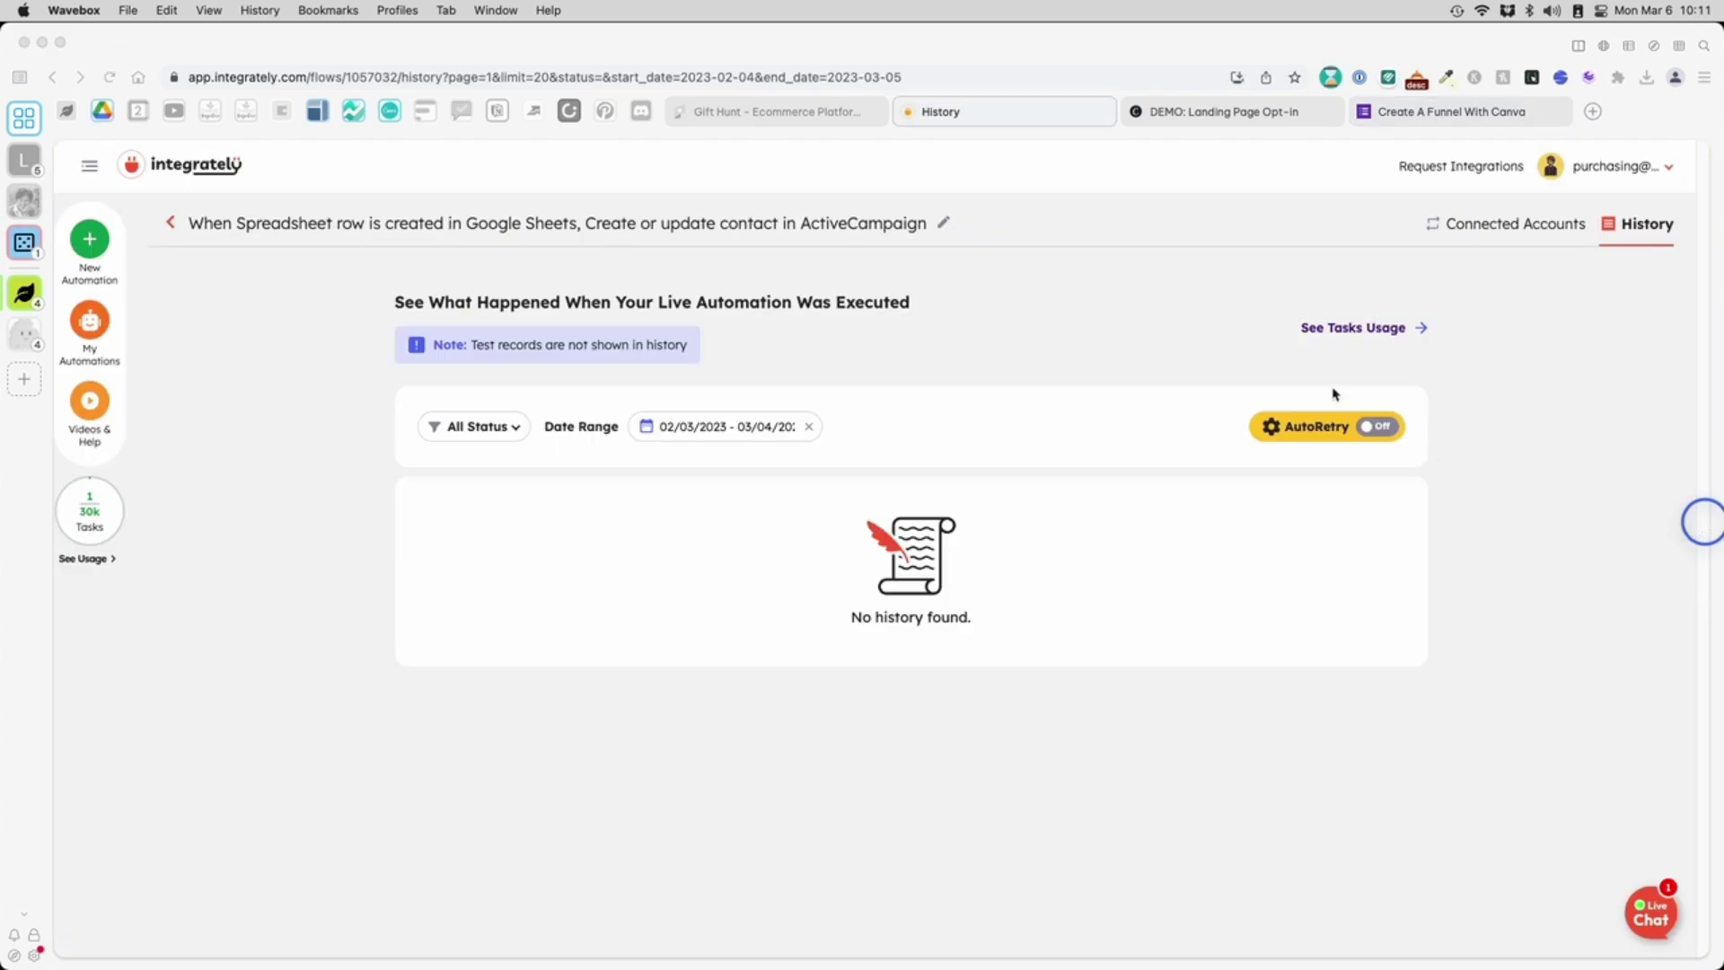
- Check the task usage report shows one task on Mar 6, then go to ActiveCampaign contacts
{"action": "left_click", "coordinate": [1320, 367]}
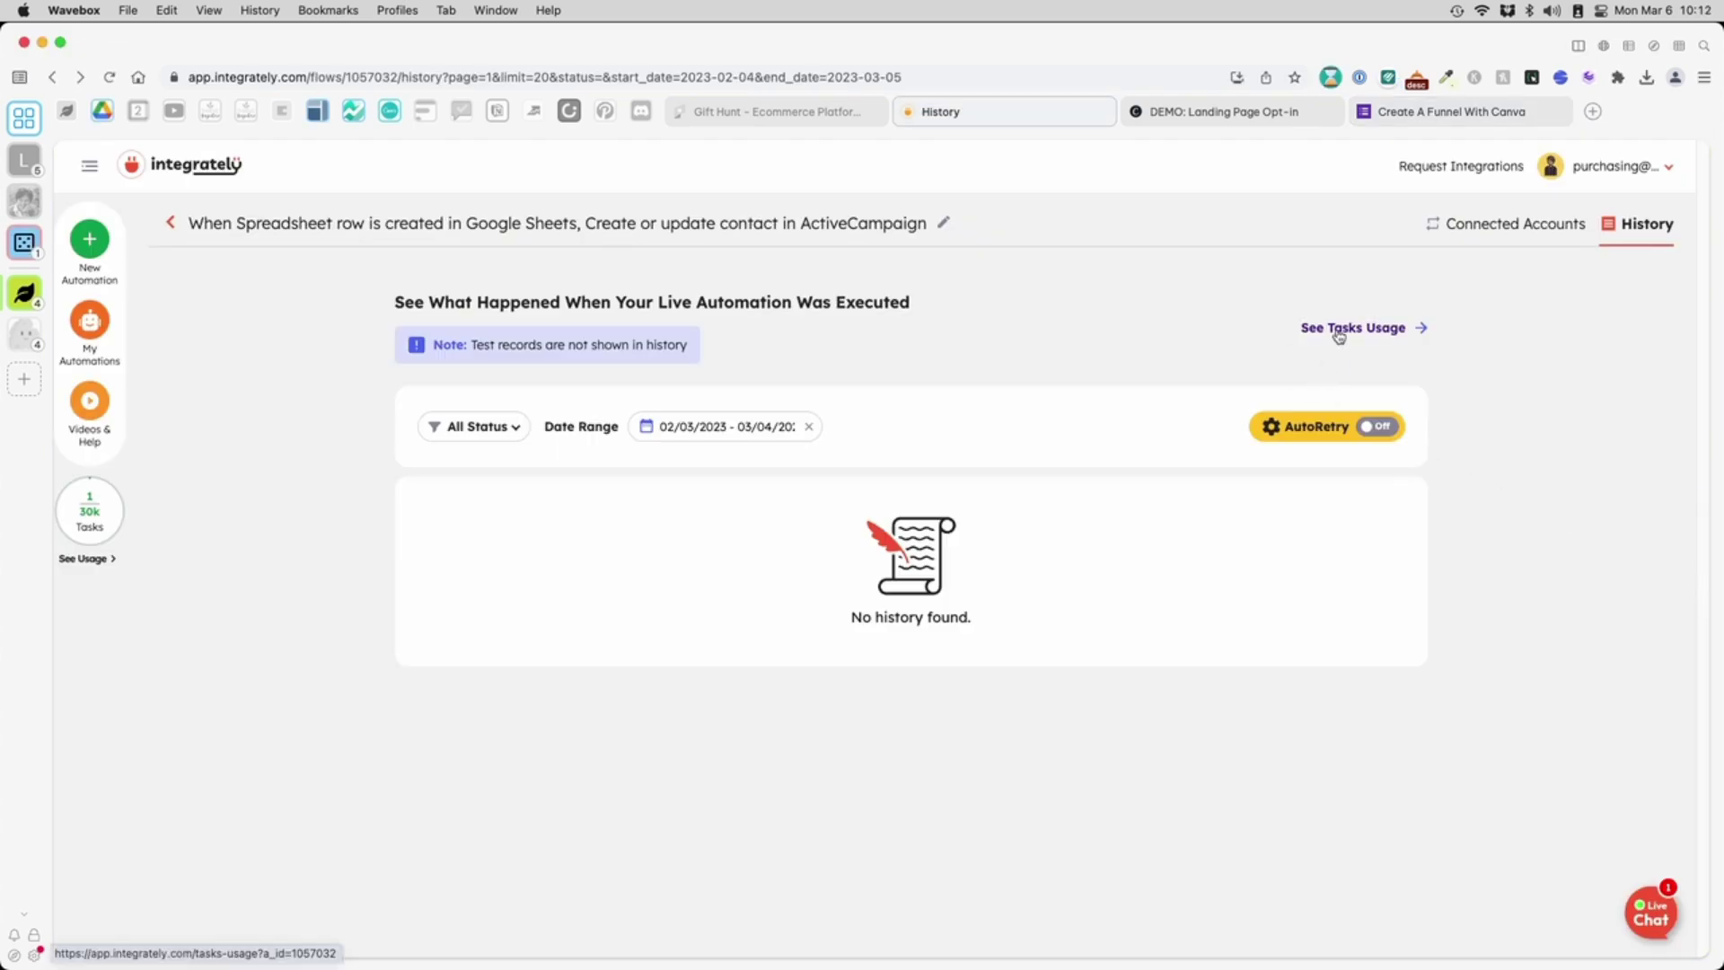
{"action": "left_click", "coordinate": [1339, 335]}
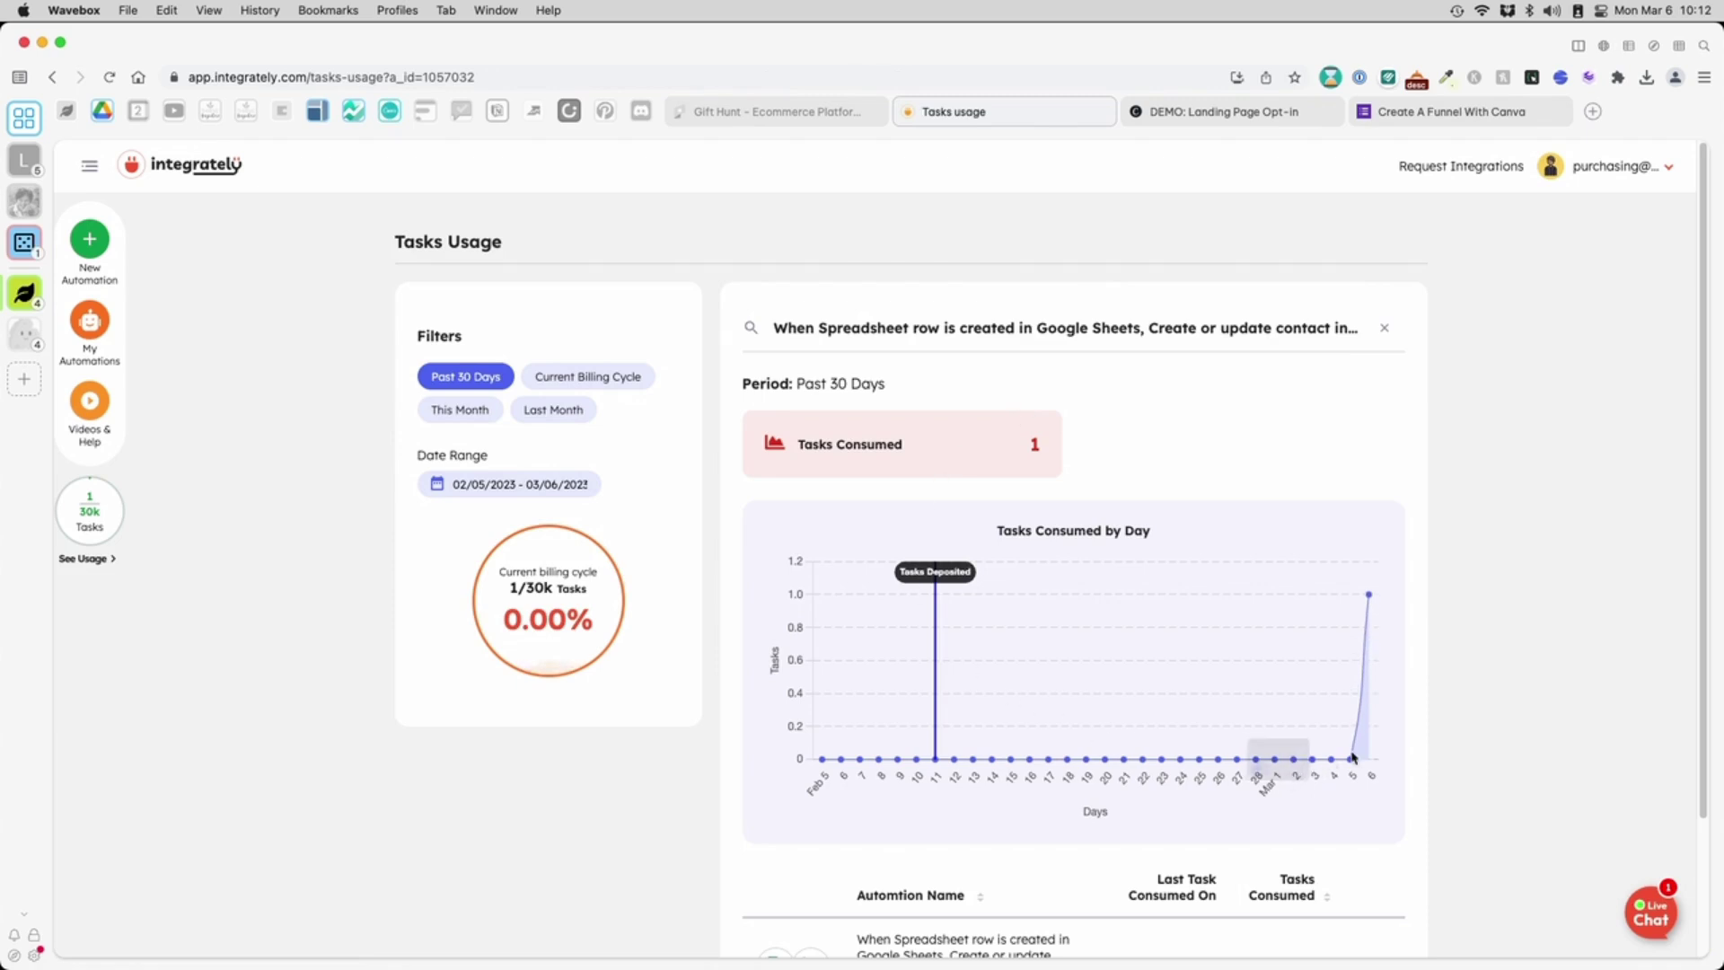
{"action": "mouse_move", "coordinate": [1371, 600]}
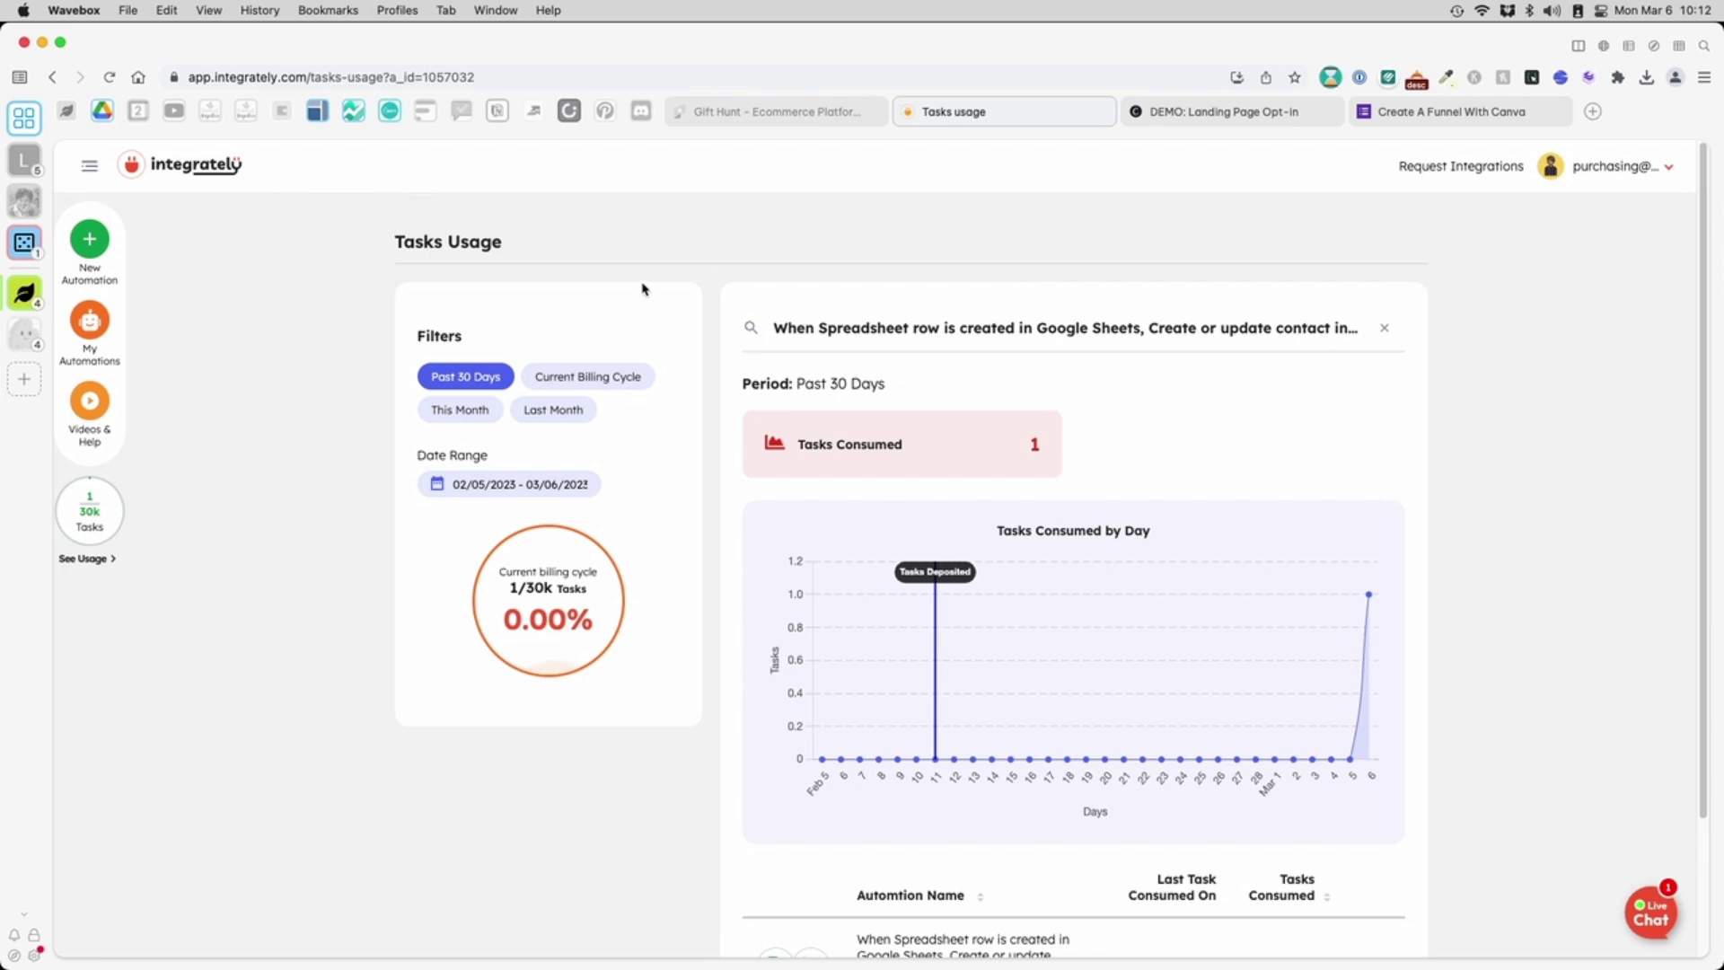
{"action": "left_click", "coordinate": [317, 111]}
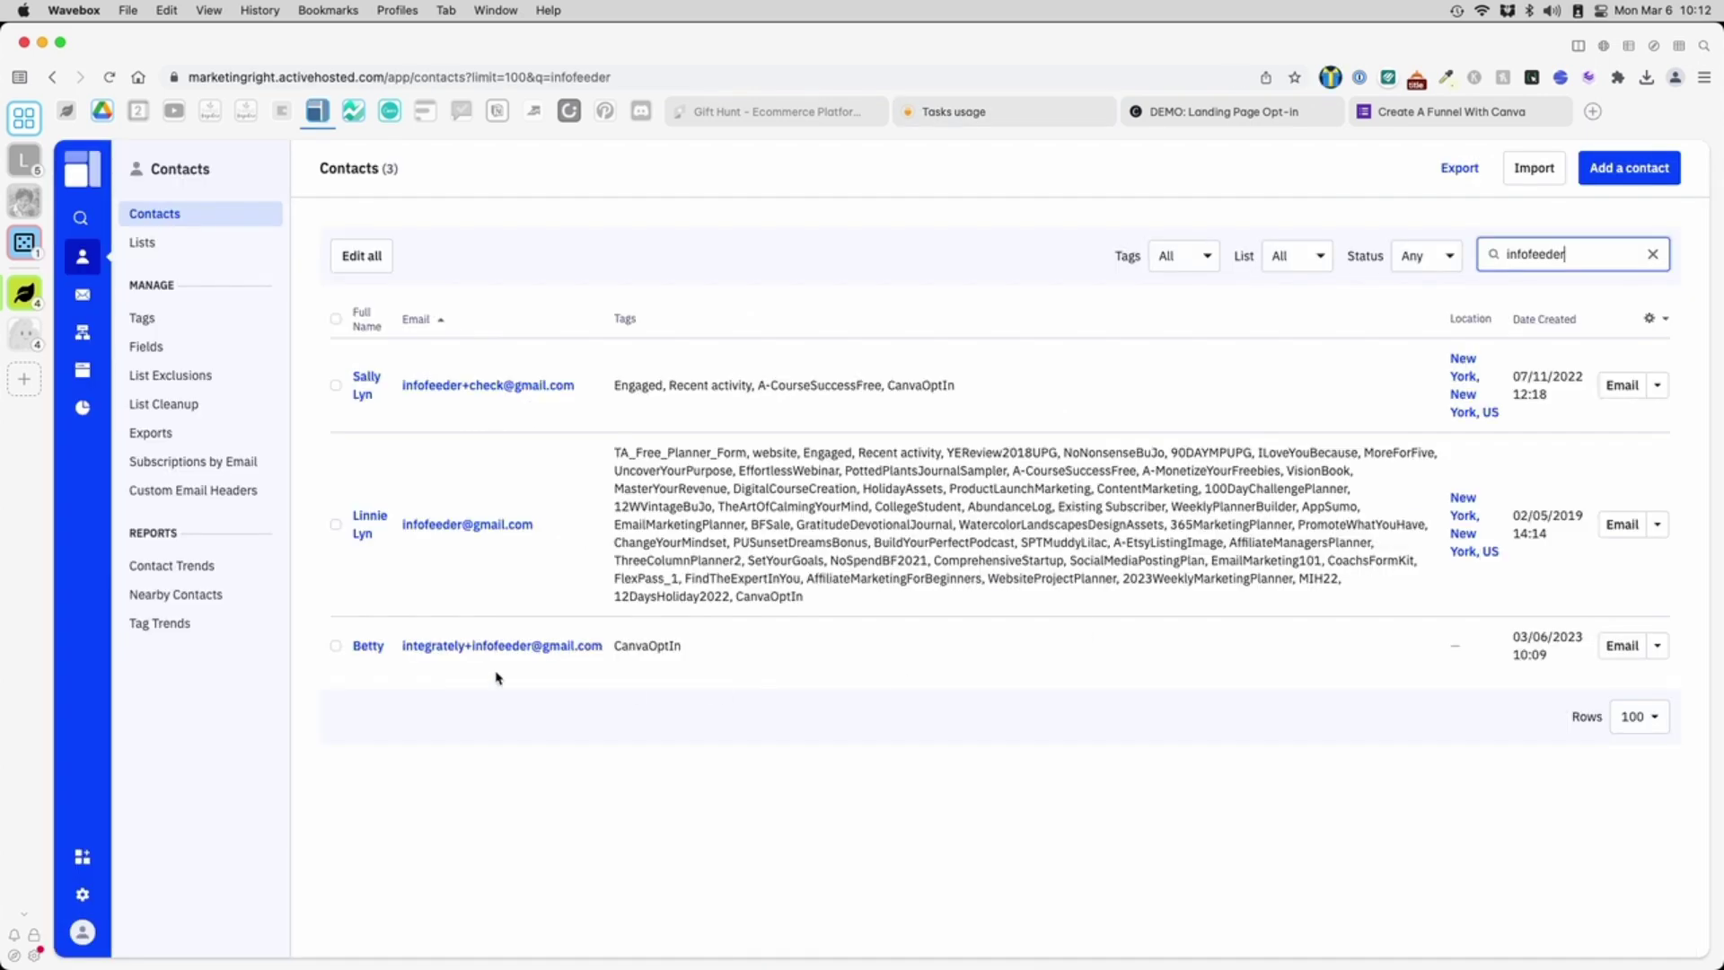